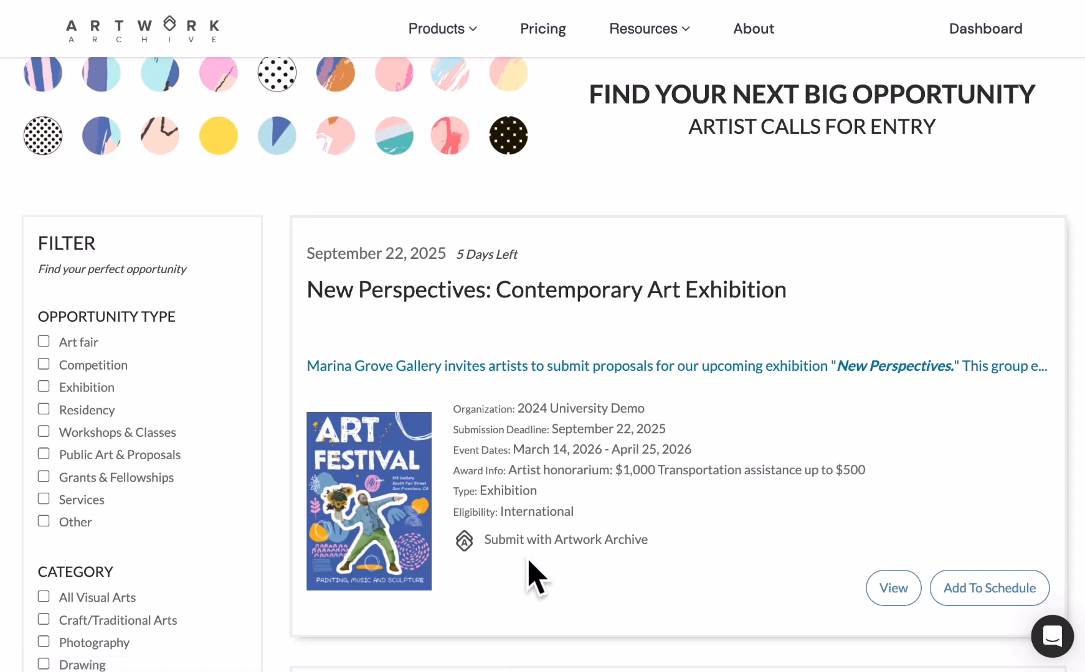
# Open the New Perspectives: Contemporary Art Exhibition call's details and go to its application page.
pyautogui.scroll(-2, 528, 562)
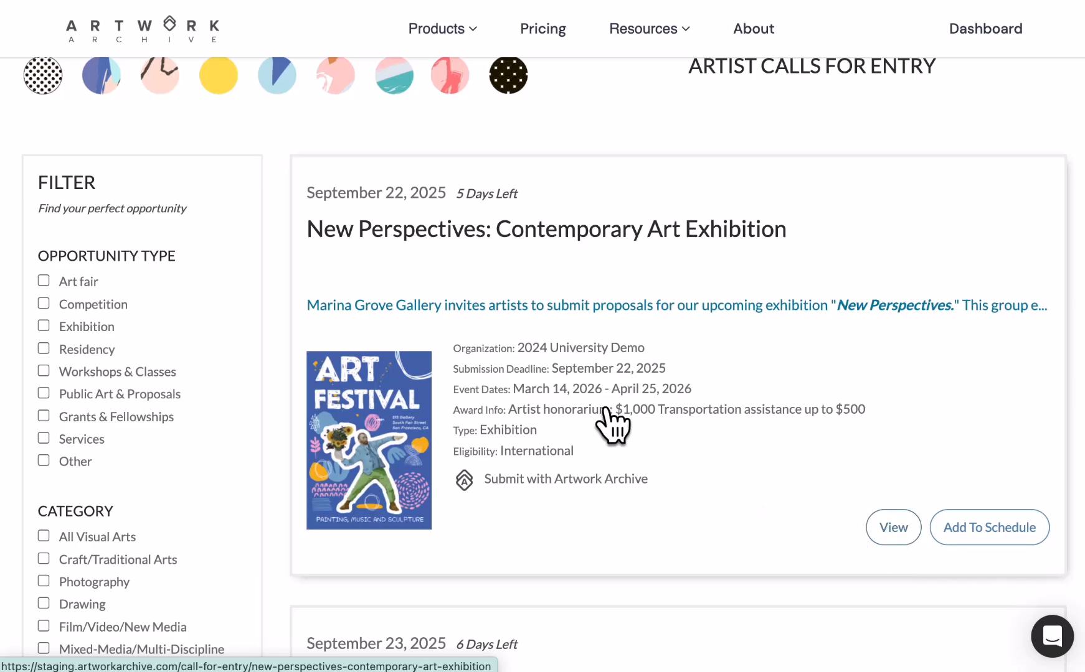
pyautogui.click(872, 526)
pyautogui.scroll(-4, 726, 430)
pyautogui.scroll(-8, 722, 436)
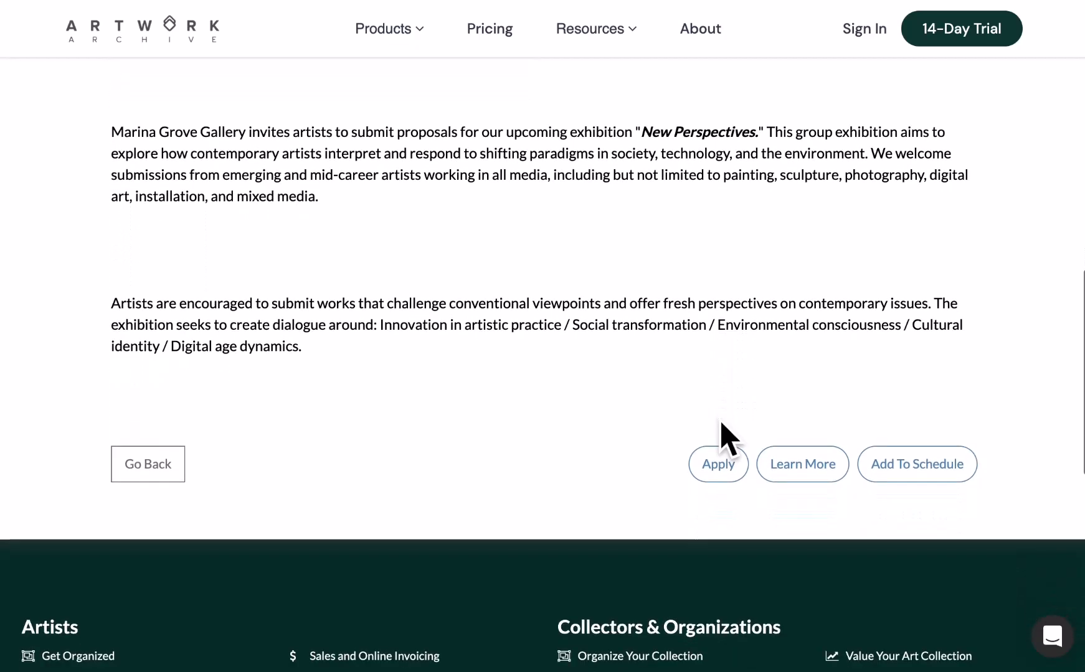
pyautogui.click(716, 463)
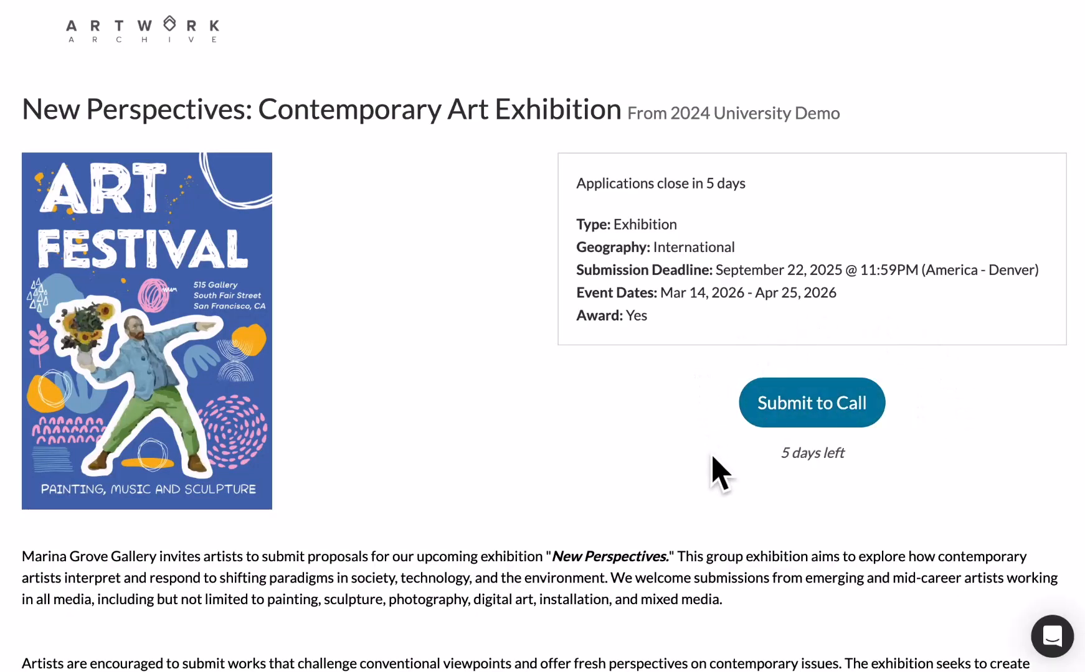
# Sign up for a free Submit Account with the artist's name, email and a password.
pyautogui.click(819, 399)
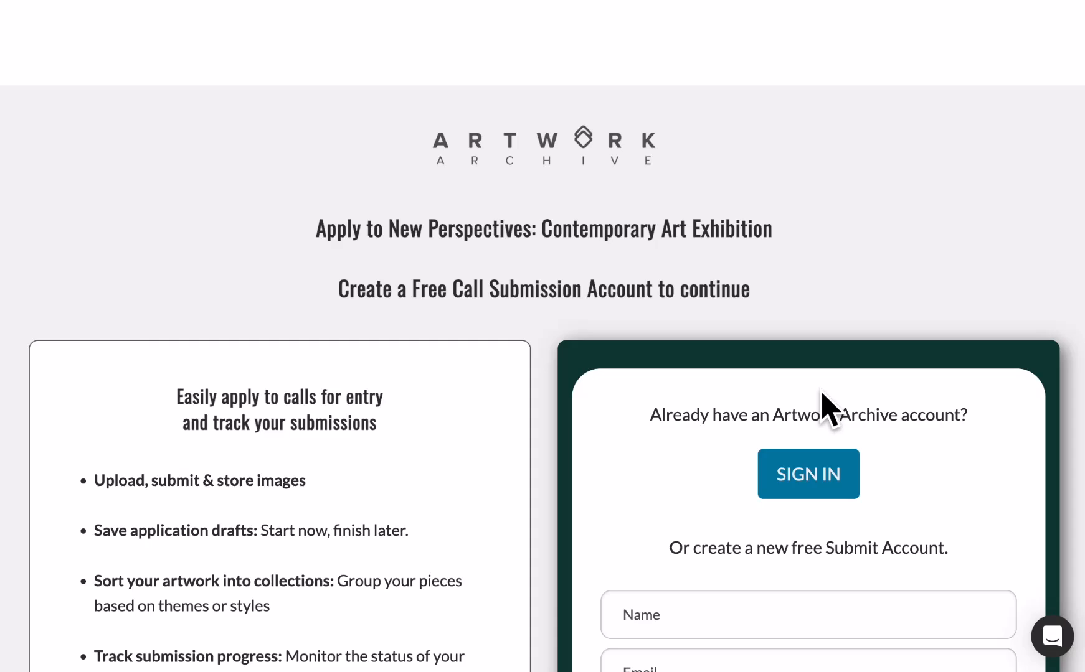
pyautogui.scroll(-4, 828, 410)
pyautogui.click(792, 366)
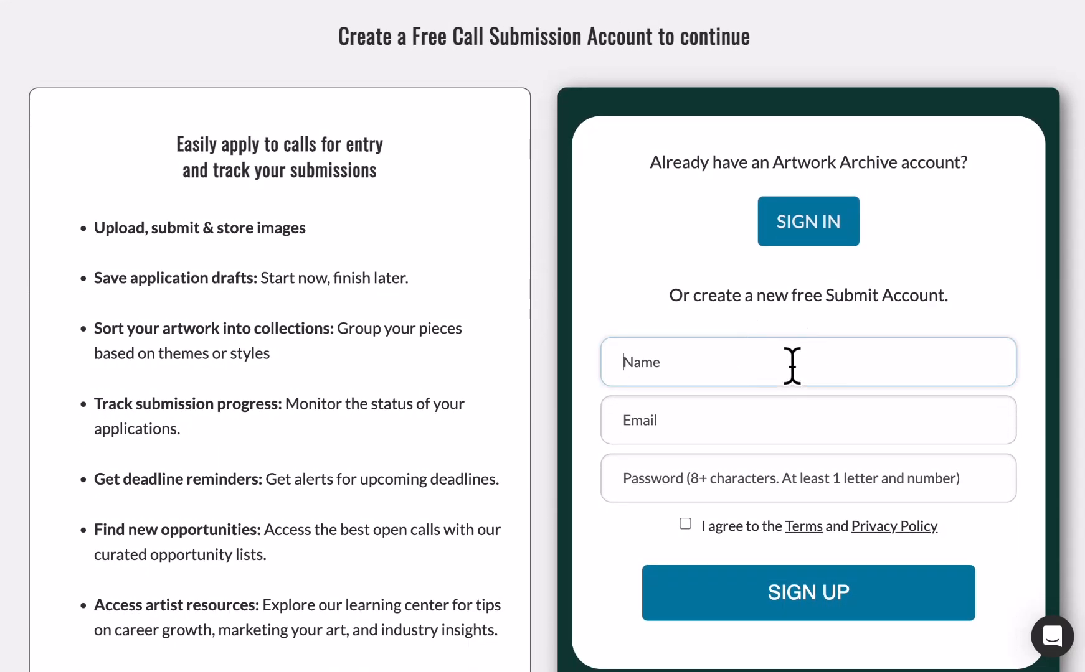
pyautogui.press('Tab')
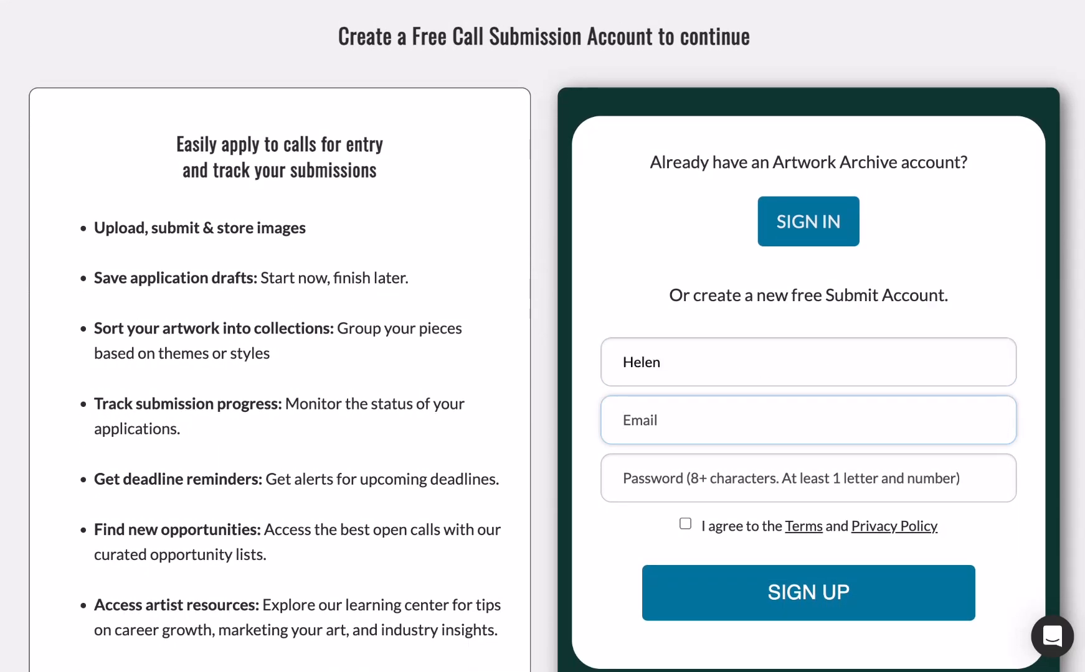
pyautogui.press('Tab')
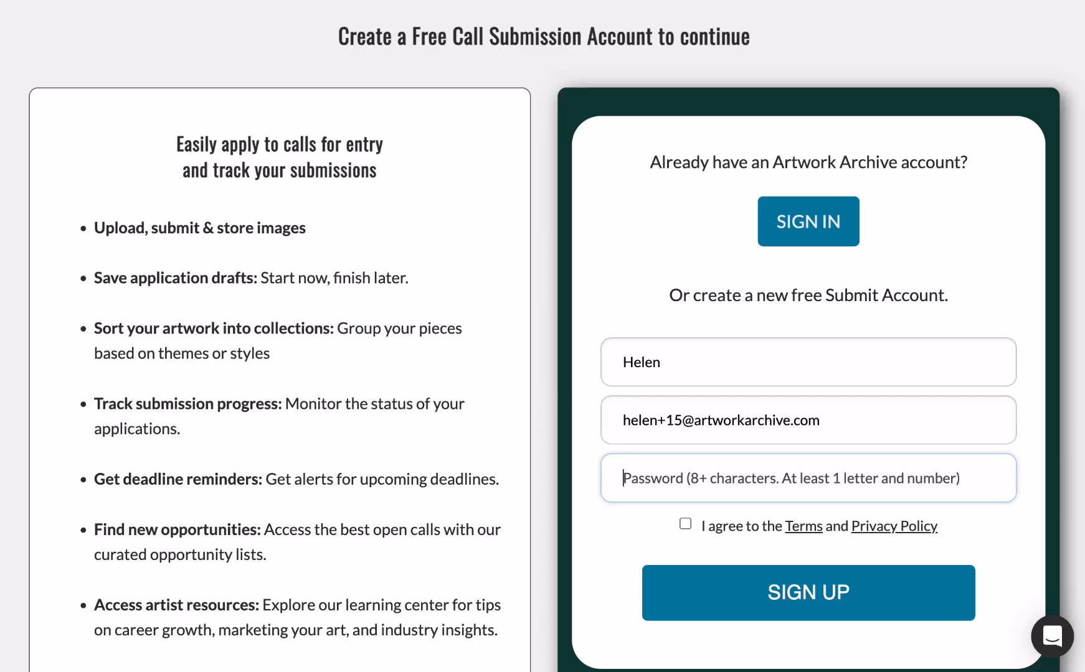
pyautogui.write('•••••')
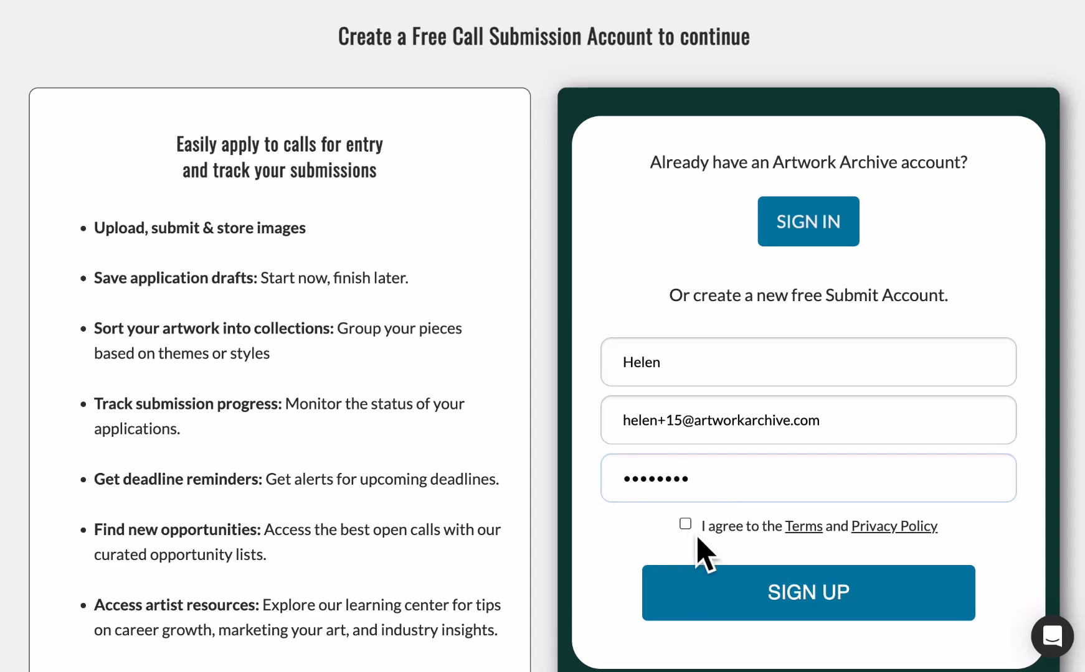
pyautogui.click(735, 572)
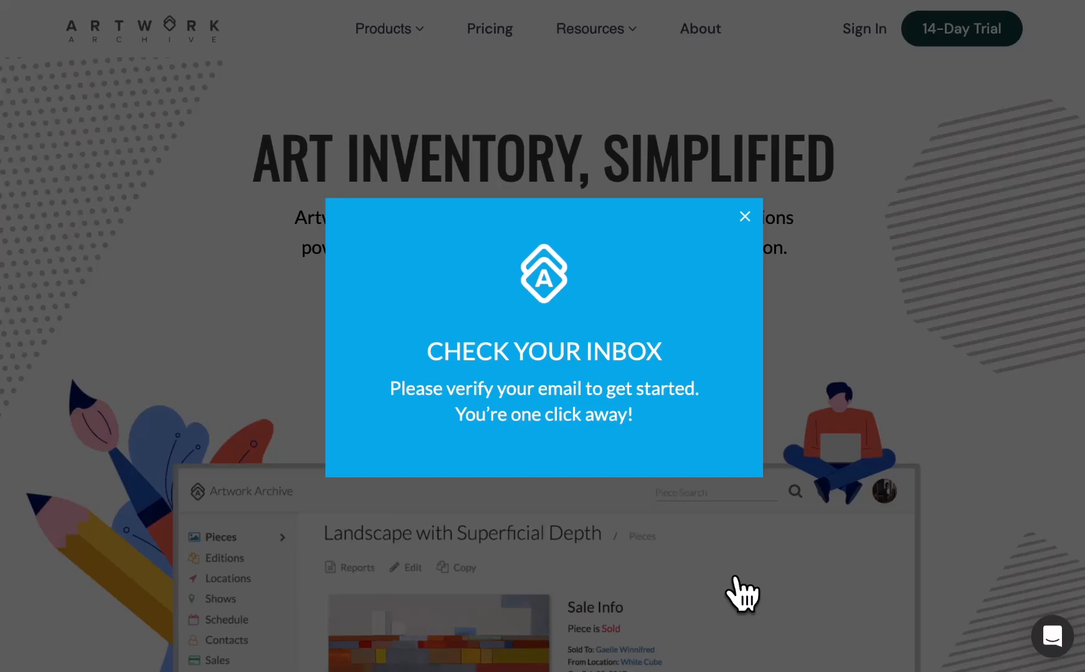
# Dismiss the verify-email notice, log in, and check the dashboard's draft New Perspectives submission.
pyautogui.click(745, 217)
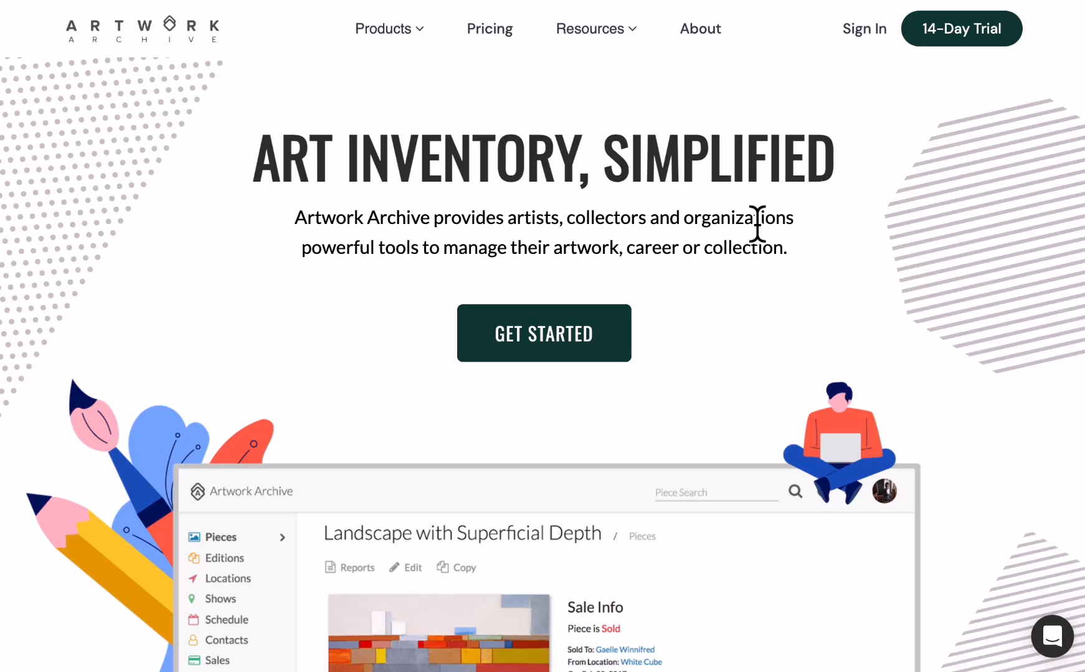
pyautogui.click(869, 34)
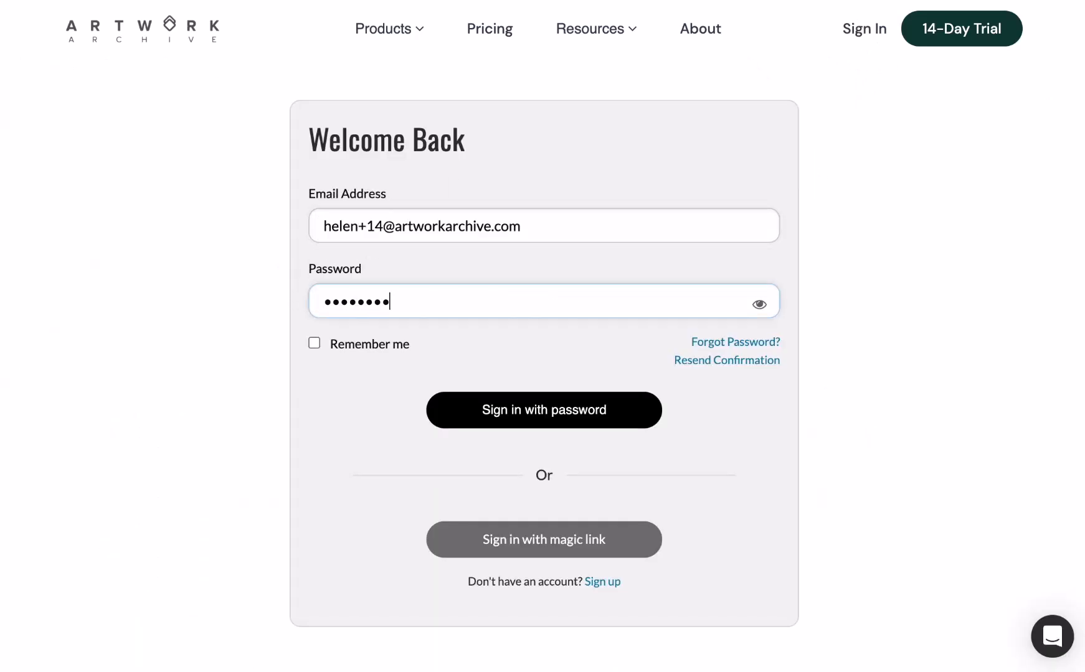
pyautogui.press('Return')
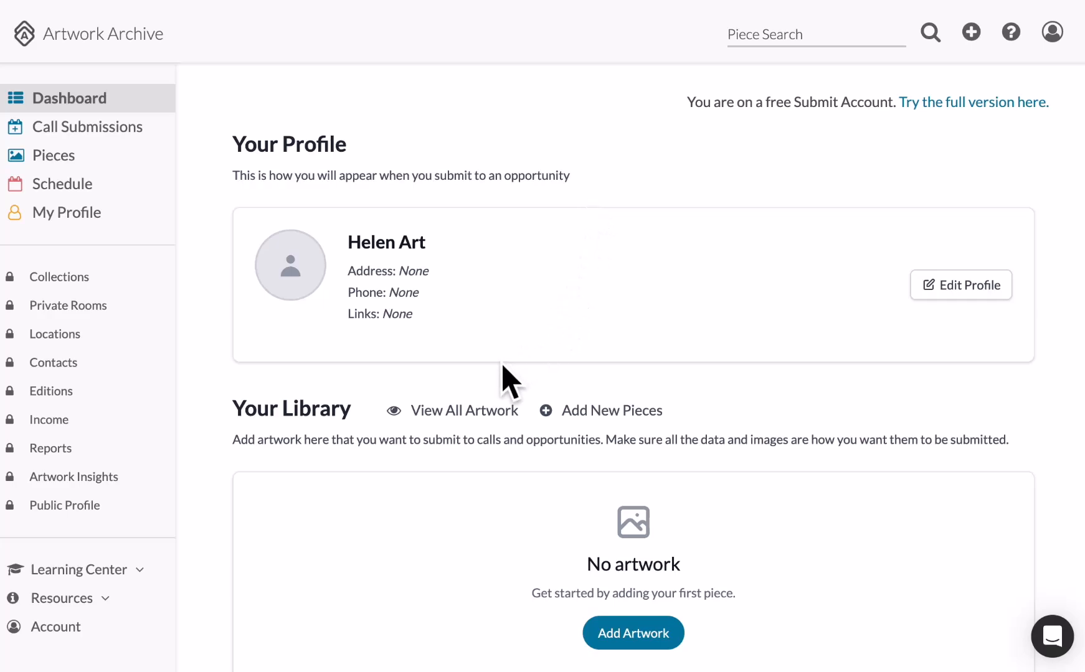
pyautogui.scroll(-5, 508, 381)
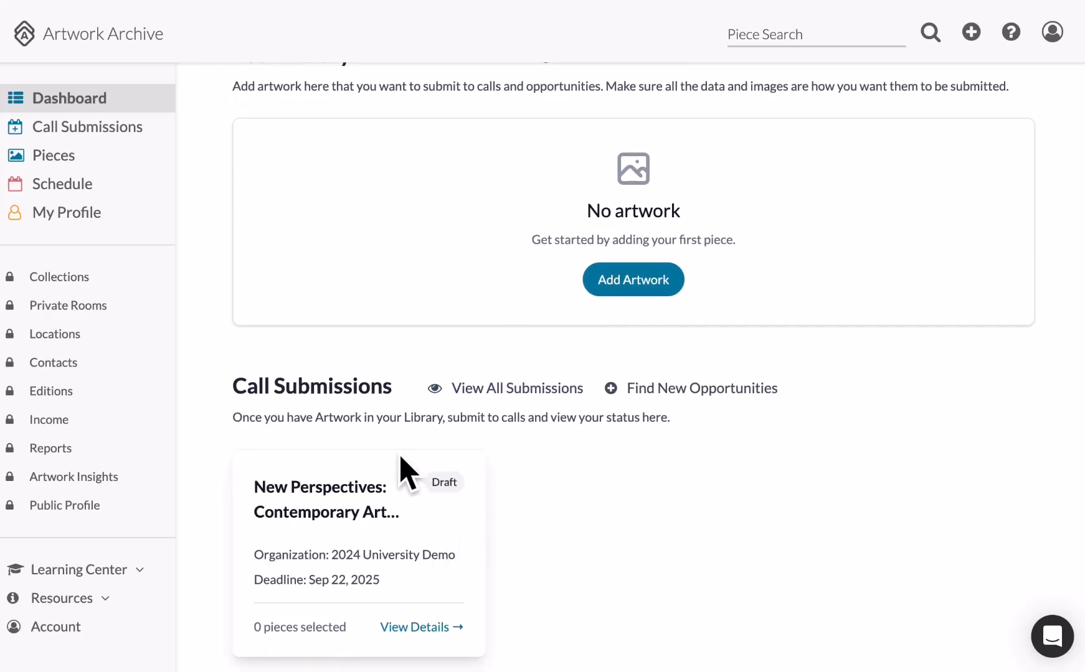
pyautogui.scroll(5, 453, 568)
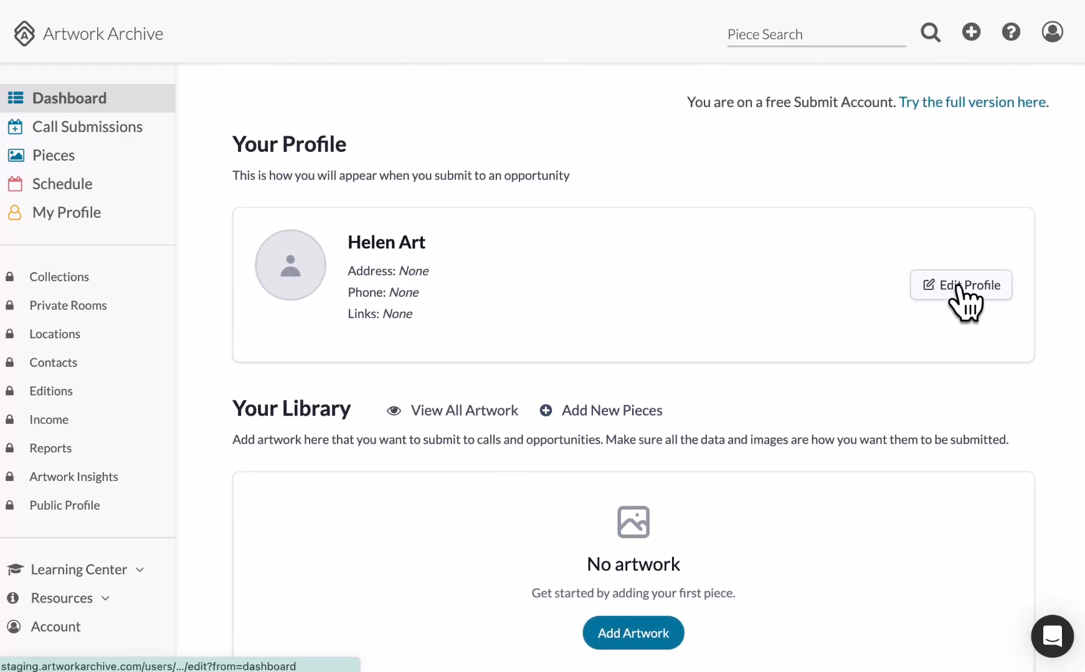
# Set the portrait jpg from the Art to submit folder as the profile photo.
pyautogui.click(958, 286)
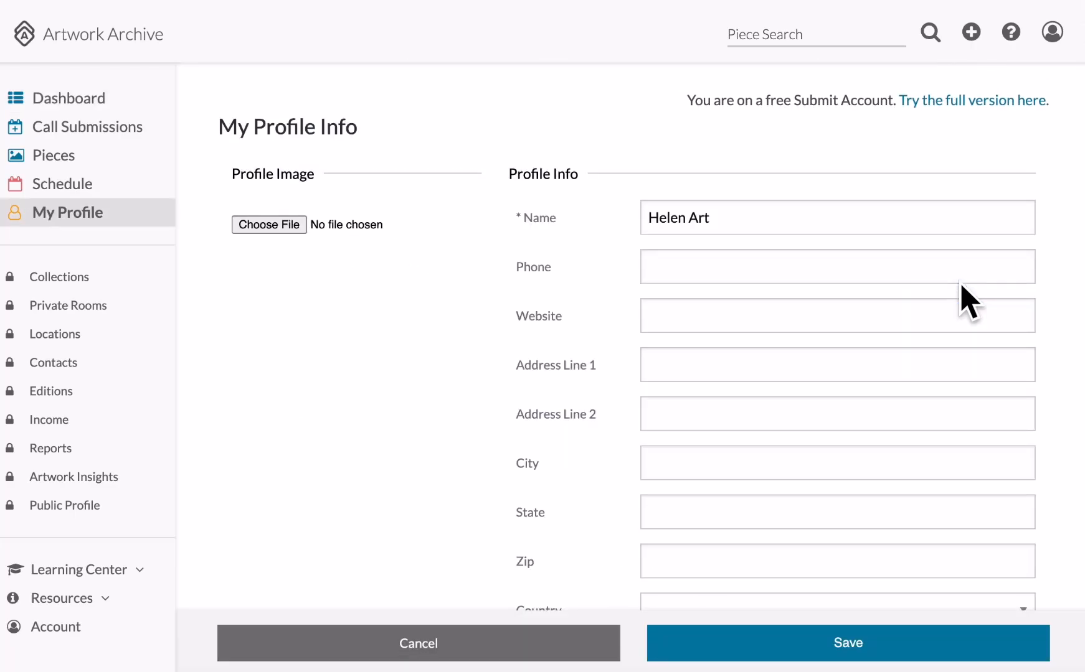
pyautogui.click(281, 227)
pyautogui.click(572, 209)
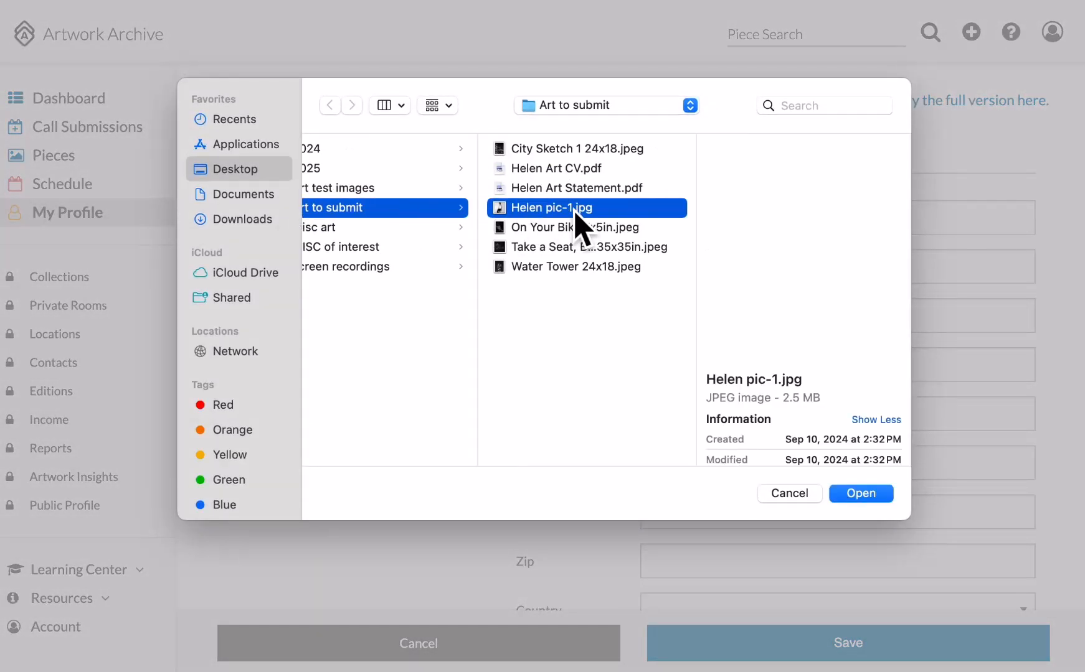
pyautogui.click(865, 496)
pyautogui.click(767, 274)
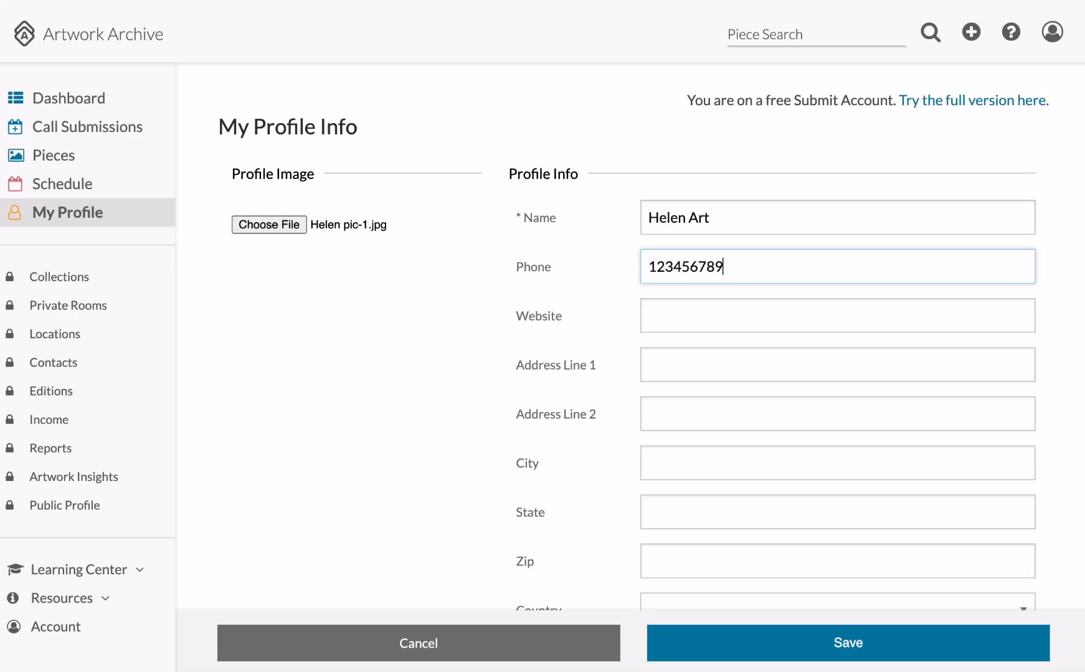
pyautogui.click(736, 330)
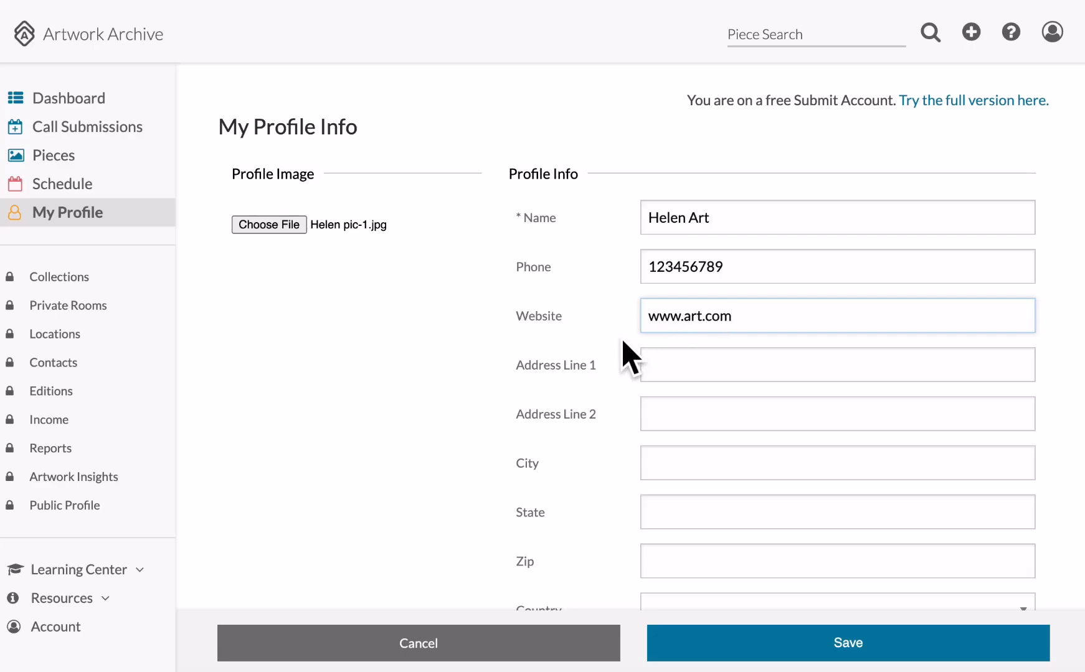
pyautogui.click(630, 356)
pyautogui.scroll(-5, 632, 354)
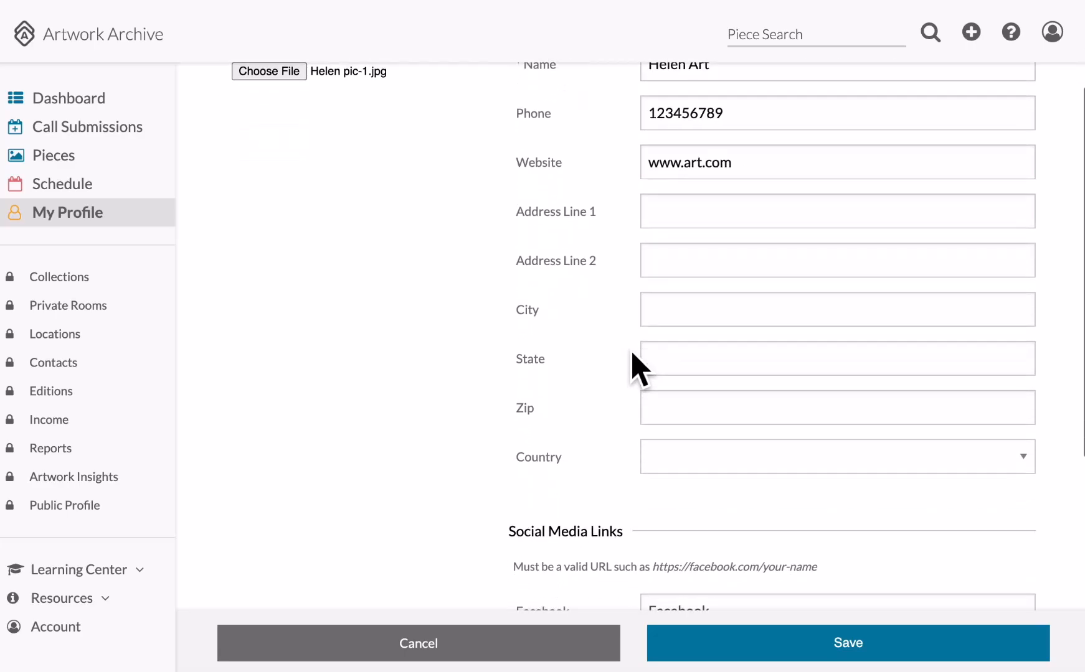
pyautogui.scroll(-10, 631, 355)
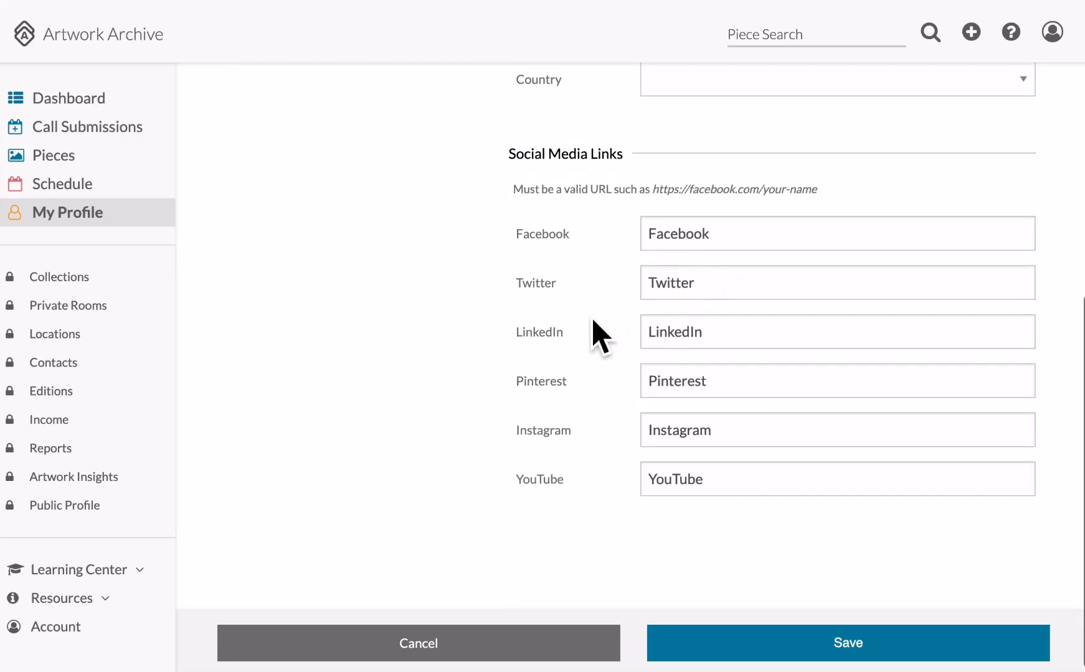
pyautogui.scroll(12, 697, 509)
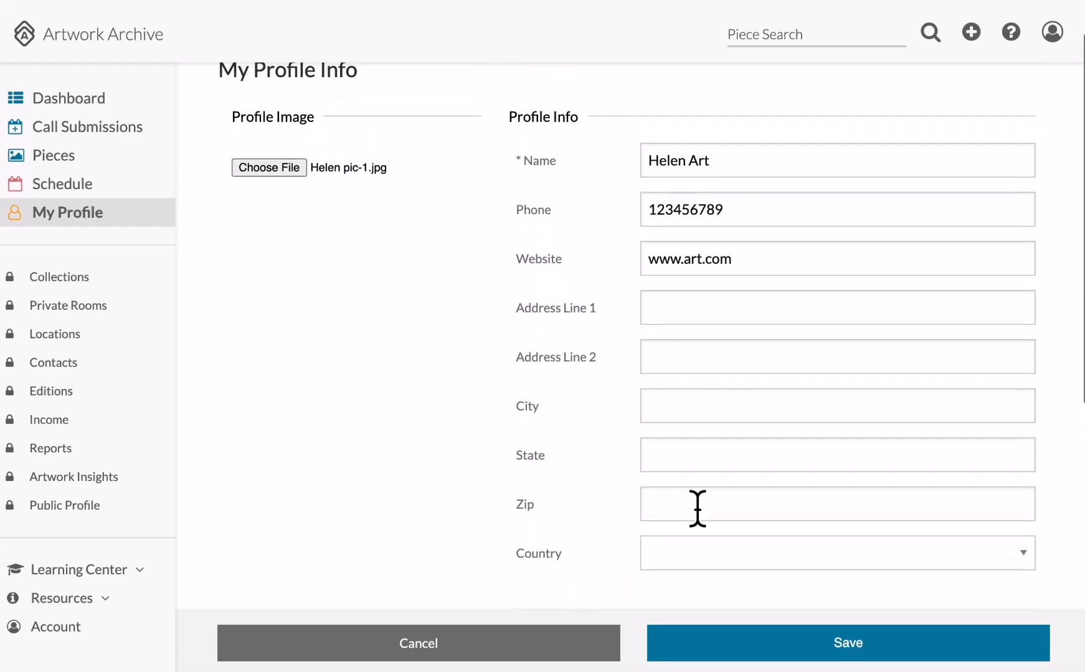
pyautogui.click(738, 652)
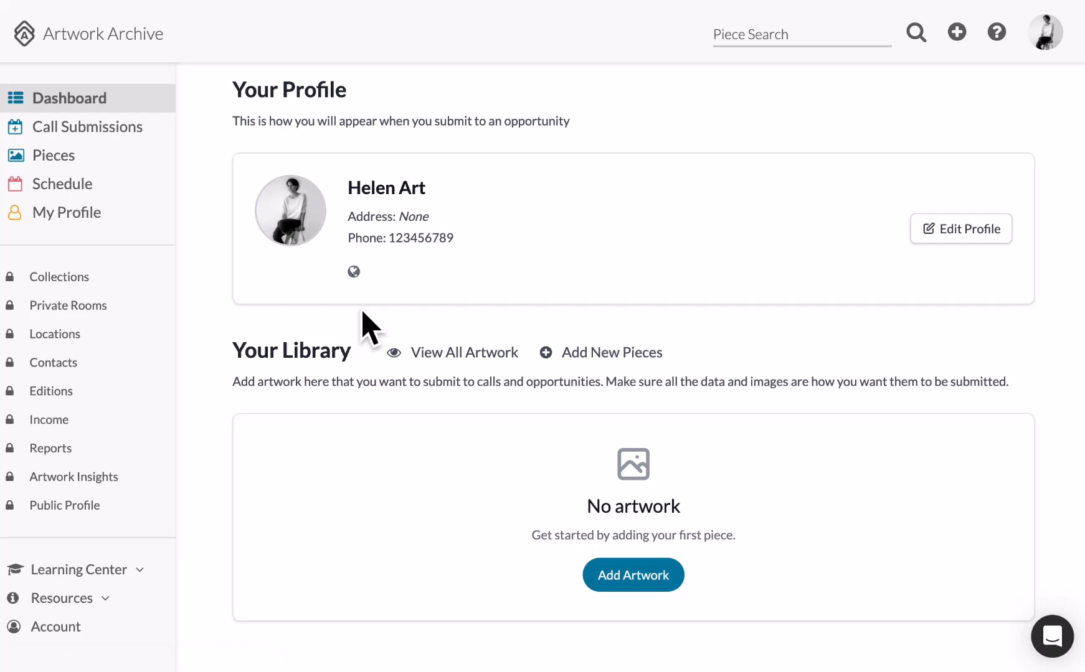
# Open the New Perspectives draft from Call Submissions and review its empty artwork section.
pyautogui.scroll(-3, 363, 318)
pyautogui.scroll(-4, 367, 327)
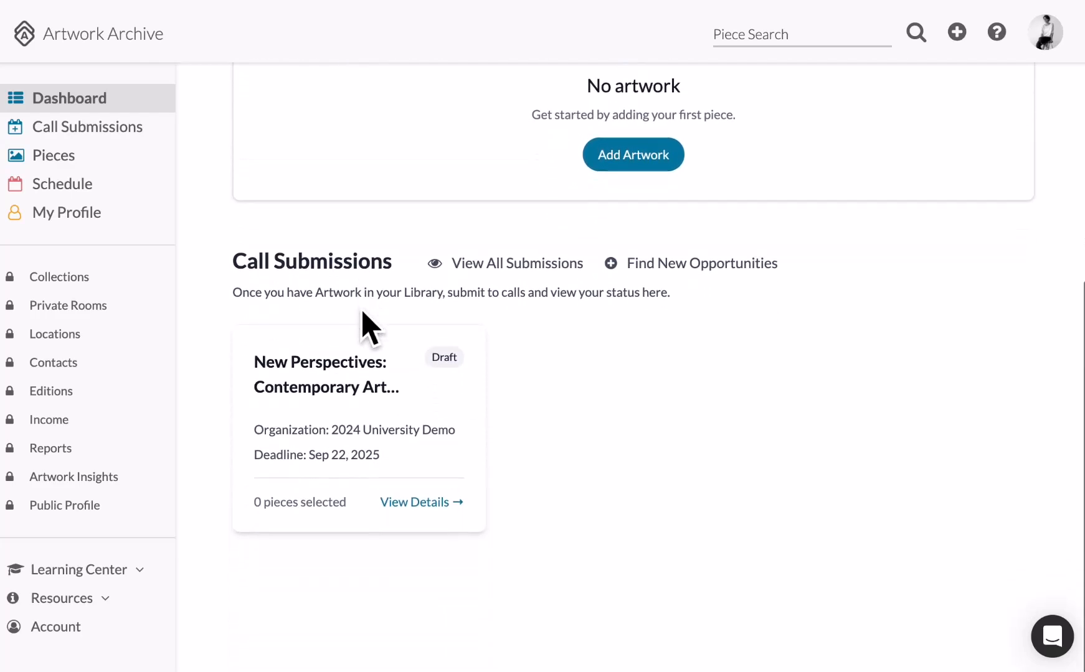
pyautogui.click(414, 504)
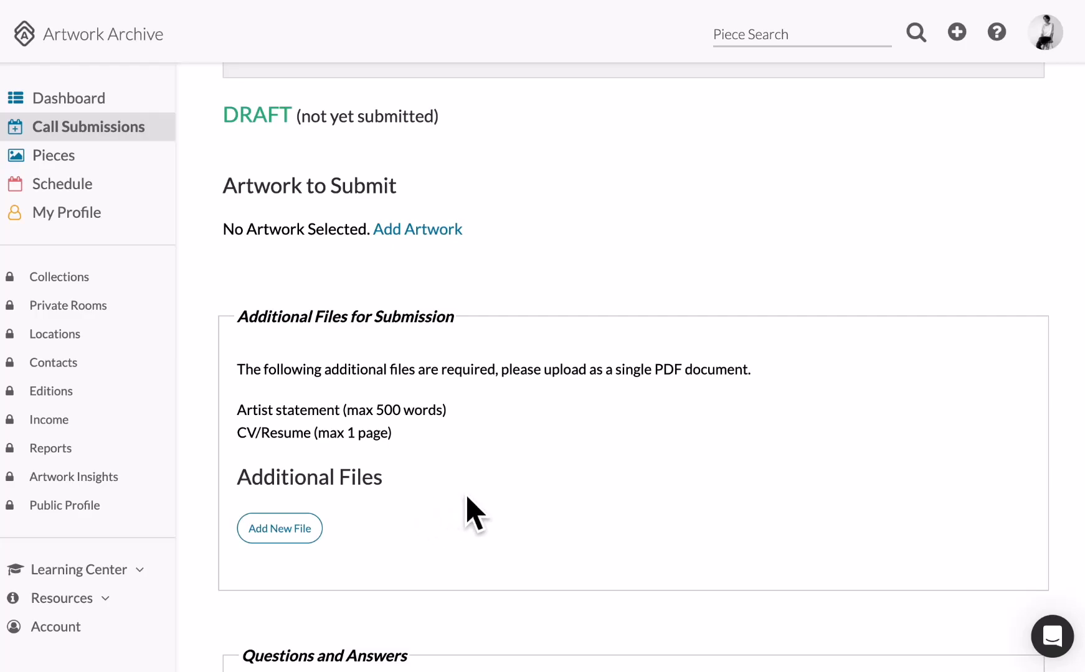
pyautogui.scroll(8, 516, 485)
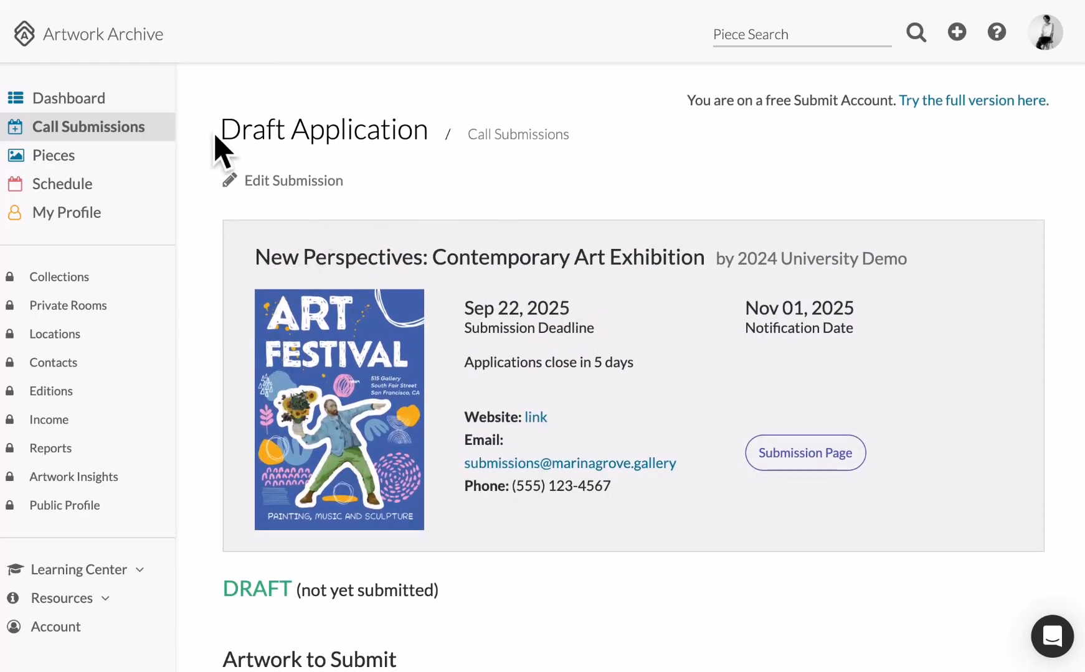
pyautogui.scroll(-4, 447, 178)
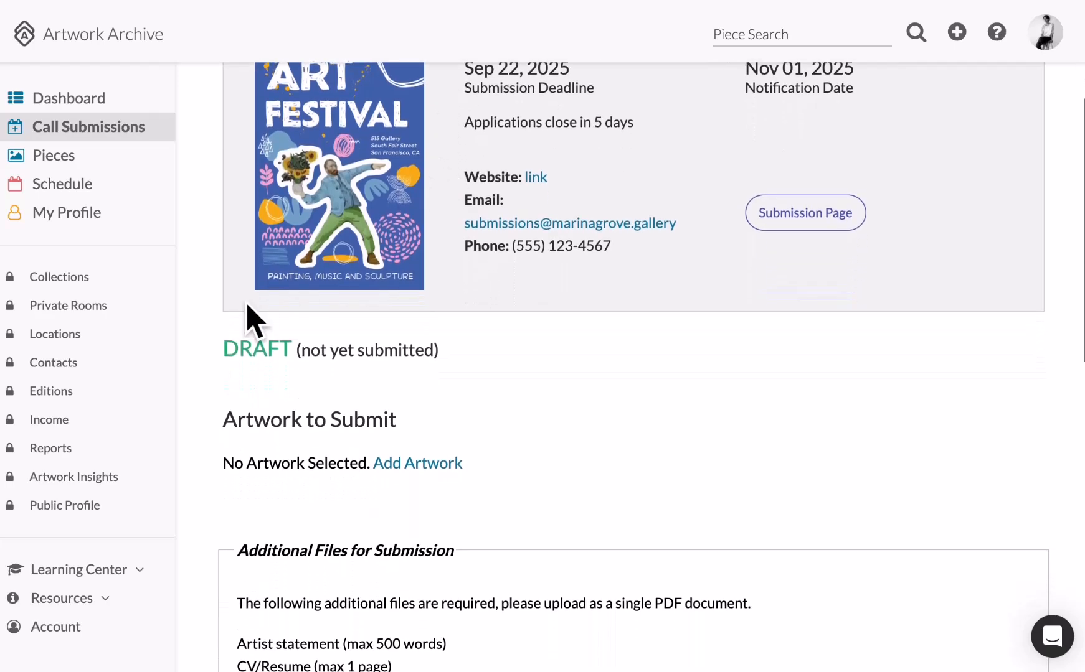
pyautogui.moveTo(221, 349); pyautogui.dragTo(455, 379)
pyautogui.click(561, 406)
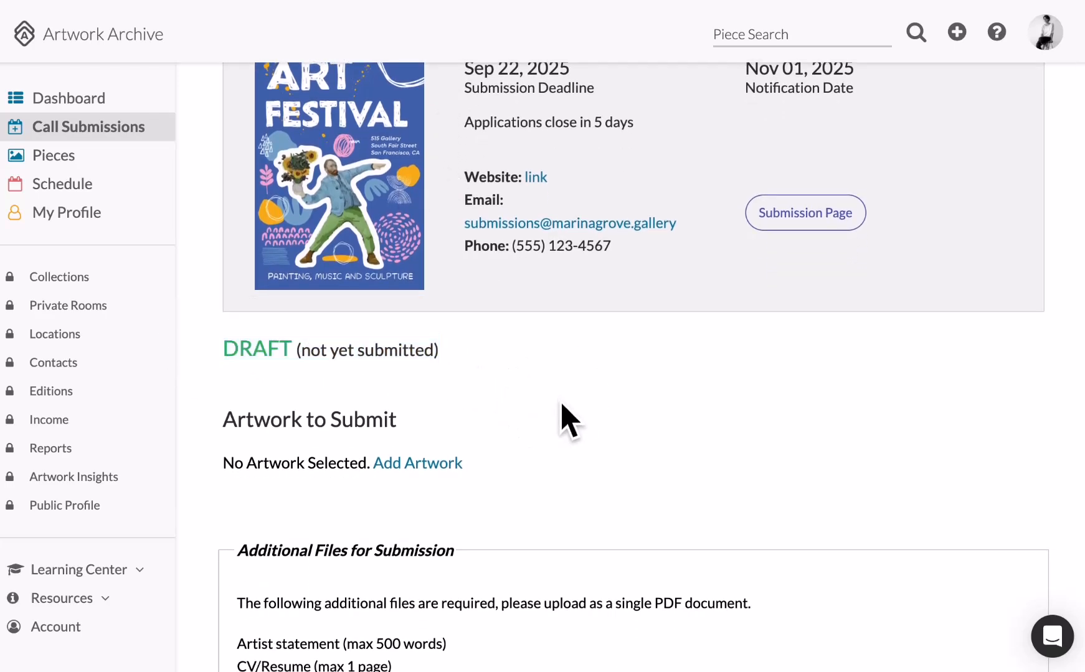
pyautogui.scroll(-2, 561, 408)
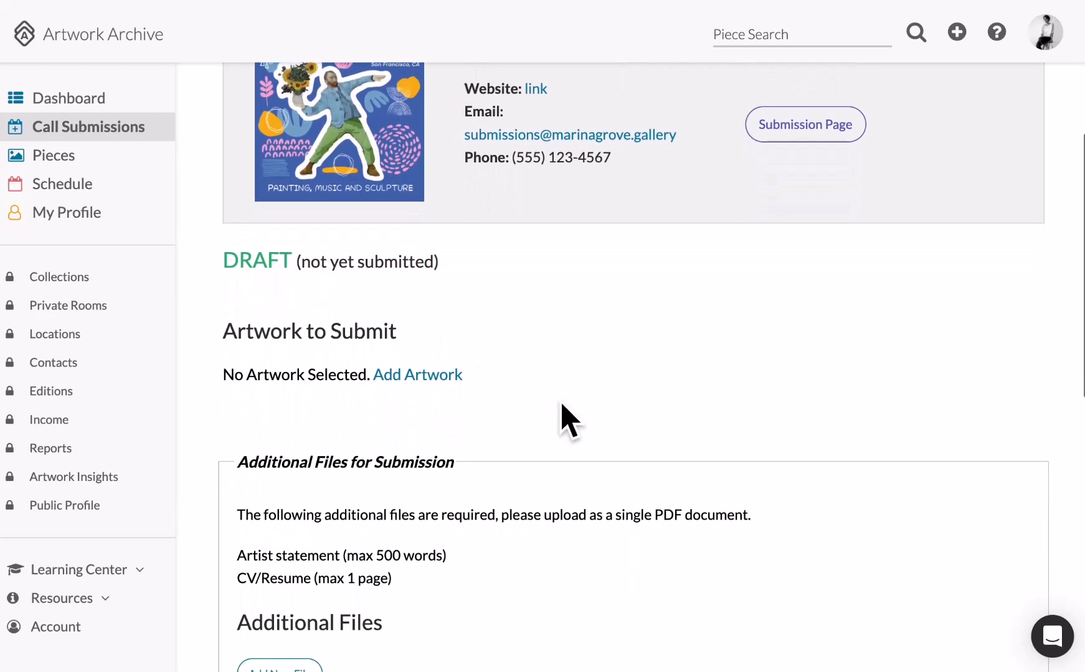
# Answer 'artwork archive website' for how the call was found and 'painting' as primary medium.
pyautogui.click(403, 374)
pyautogui.scroll(-4, 405, 373)
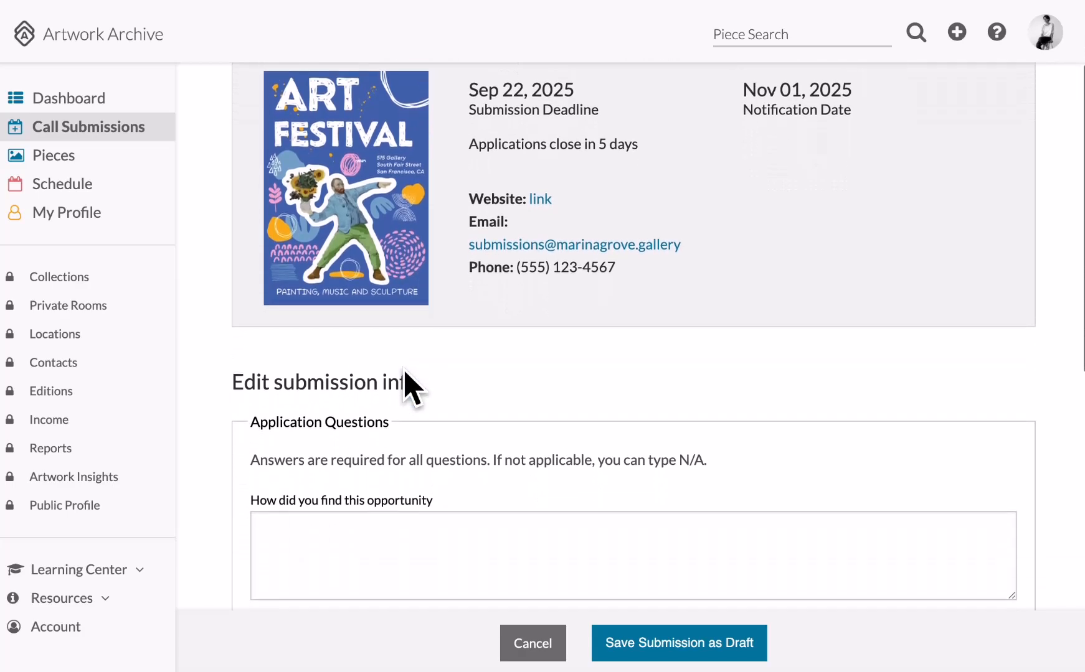
pyautogui.scroll(-2, 406, 379)
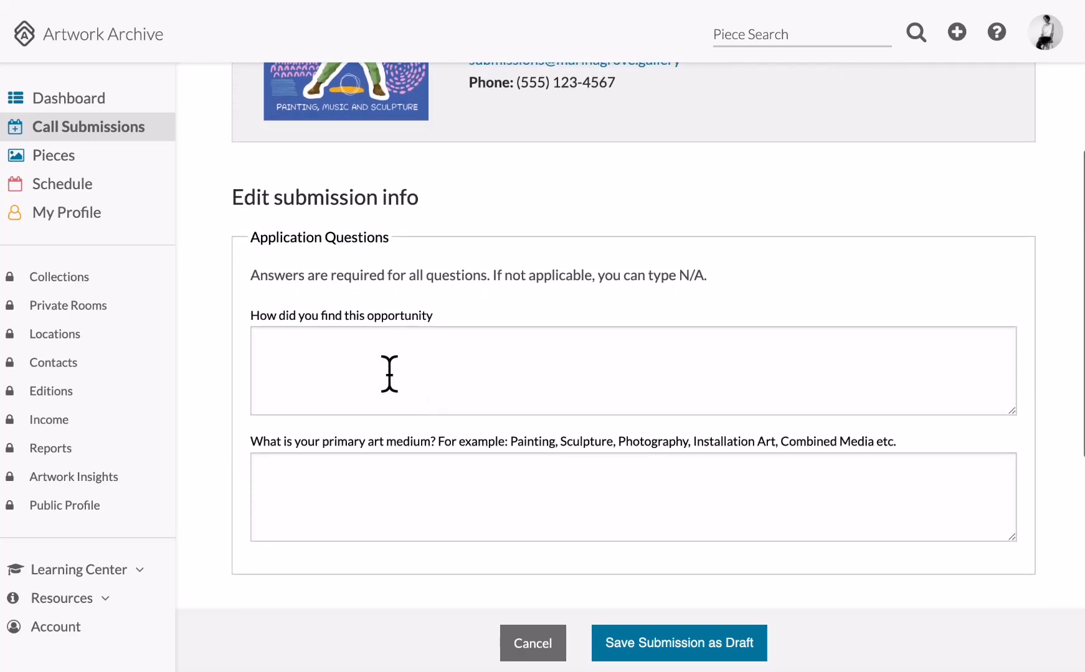
pyautogui.click(386, 373)
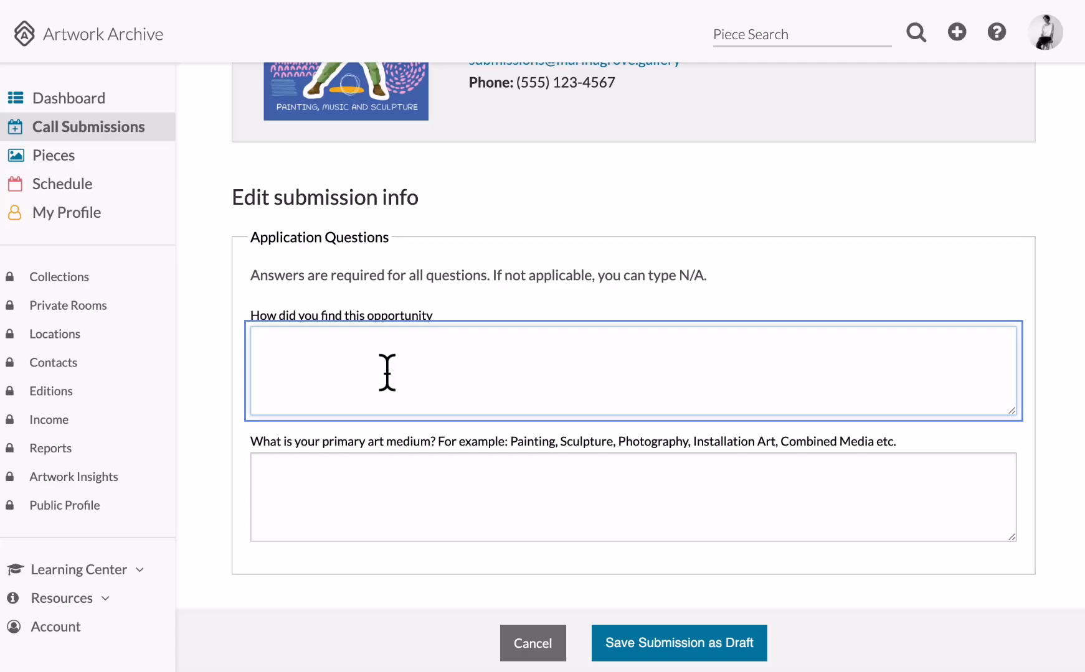
pyautogui.click(277, 494)
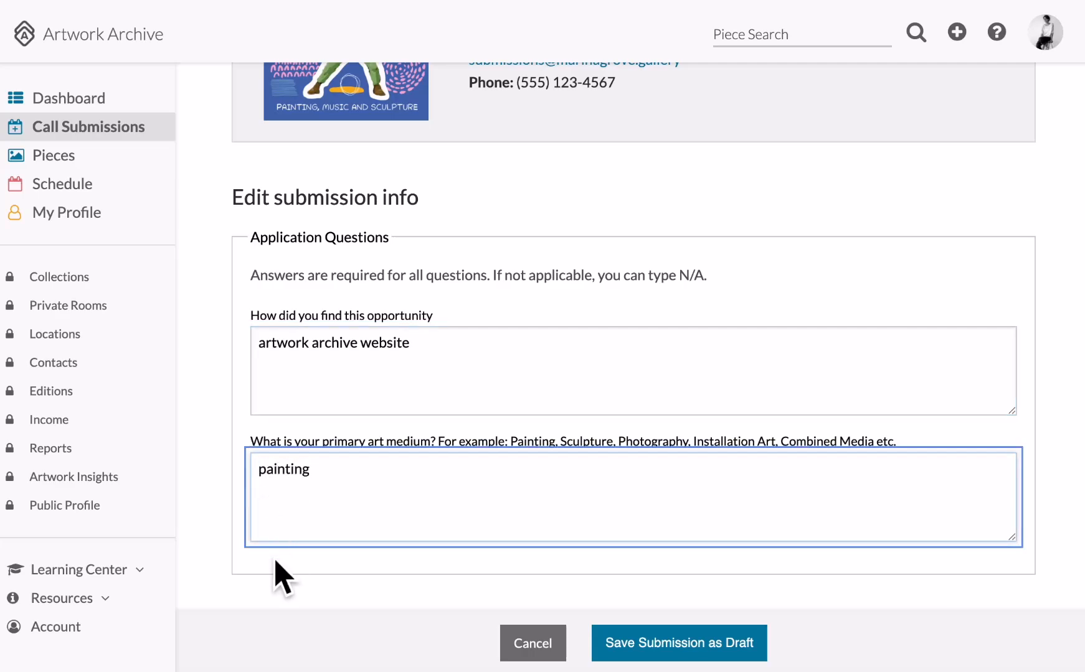
pyautogui.click(286, 588)
pyautogui.scroll(-5, 284, 582)
pyautogui.scroll(-1, 291, 595)
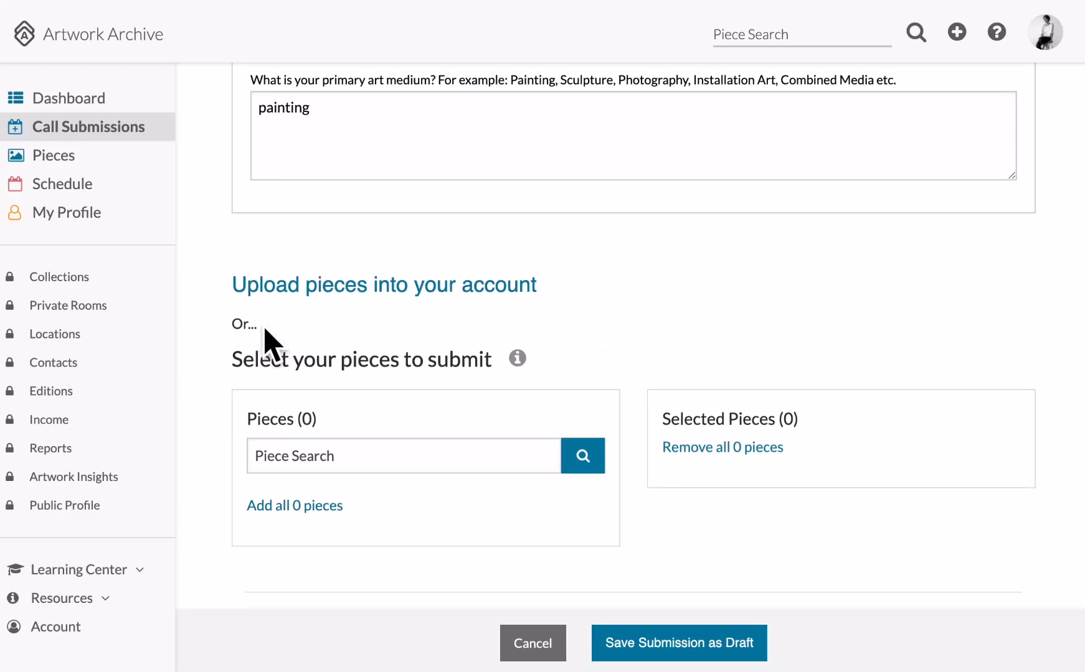
pyautogui.scroll(-1, 585, 299)
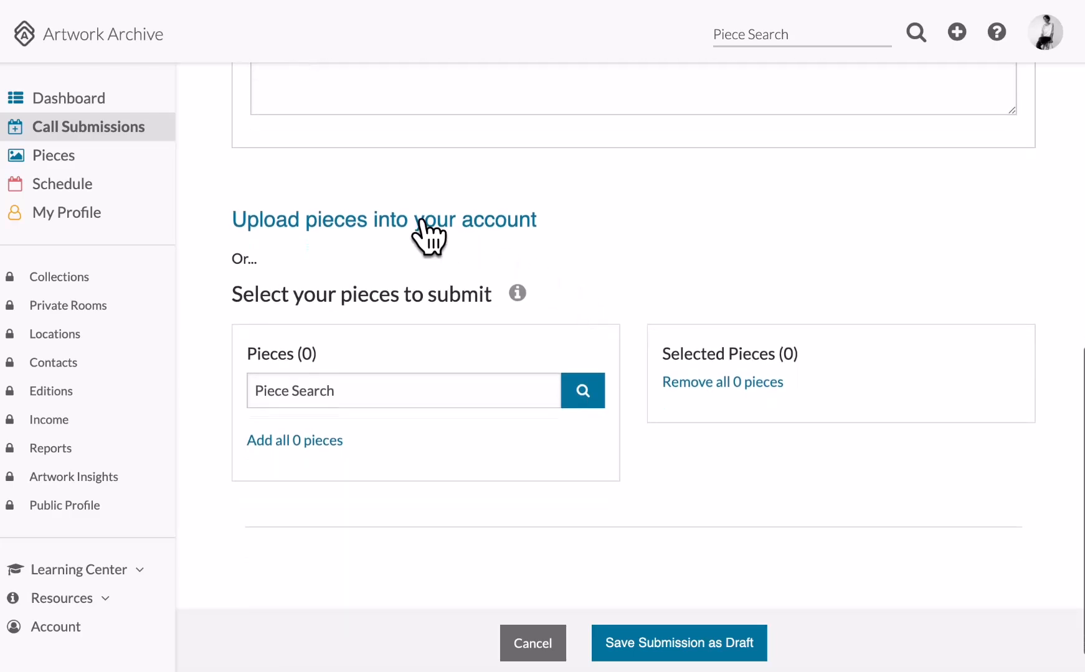
# Bulk-upload City Sketch 1 24x18.jpeg and On Your Bike 7x5in.jpeg as new pieces.
pyautogui.click(399, 223)
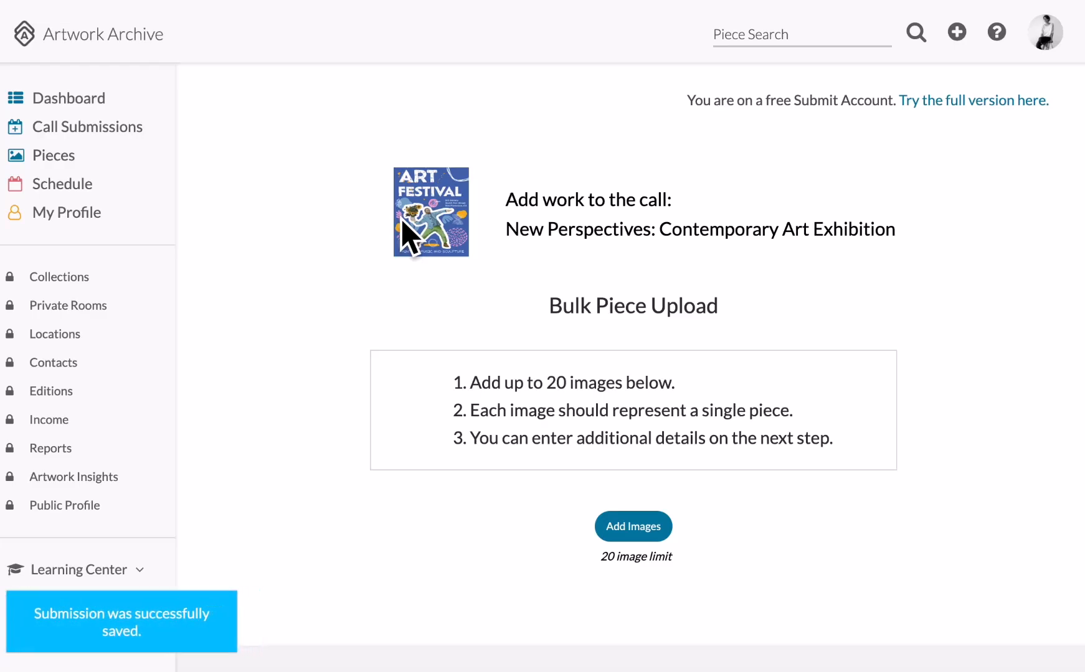
pyautogui.click(622, 526)
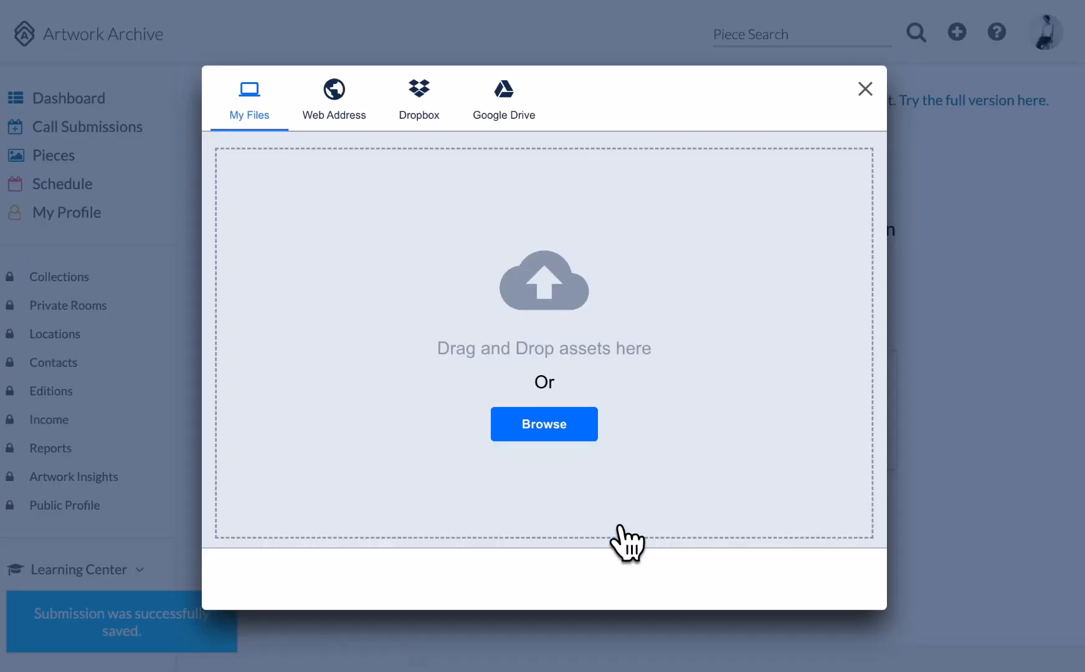
pyautogui.click(549, 428)
pyautogui.click(568, 155)
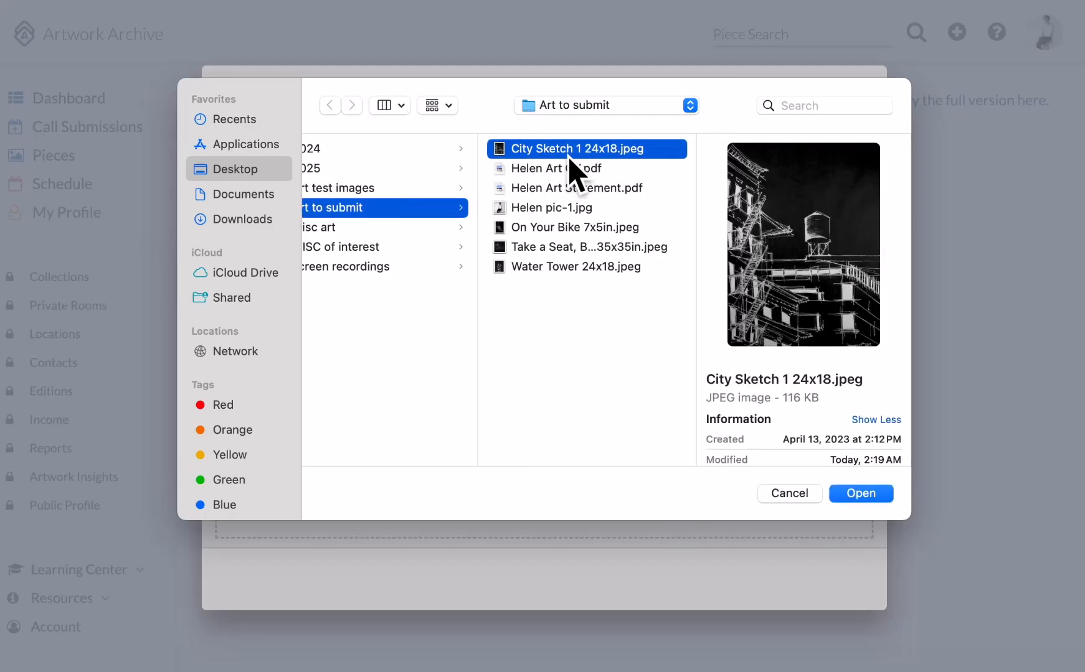
pyautogui.keyDown('super'); pyautogui.click(548, 229); pyautogui.keyUp('super')
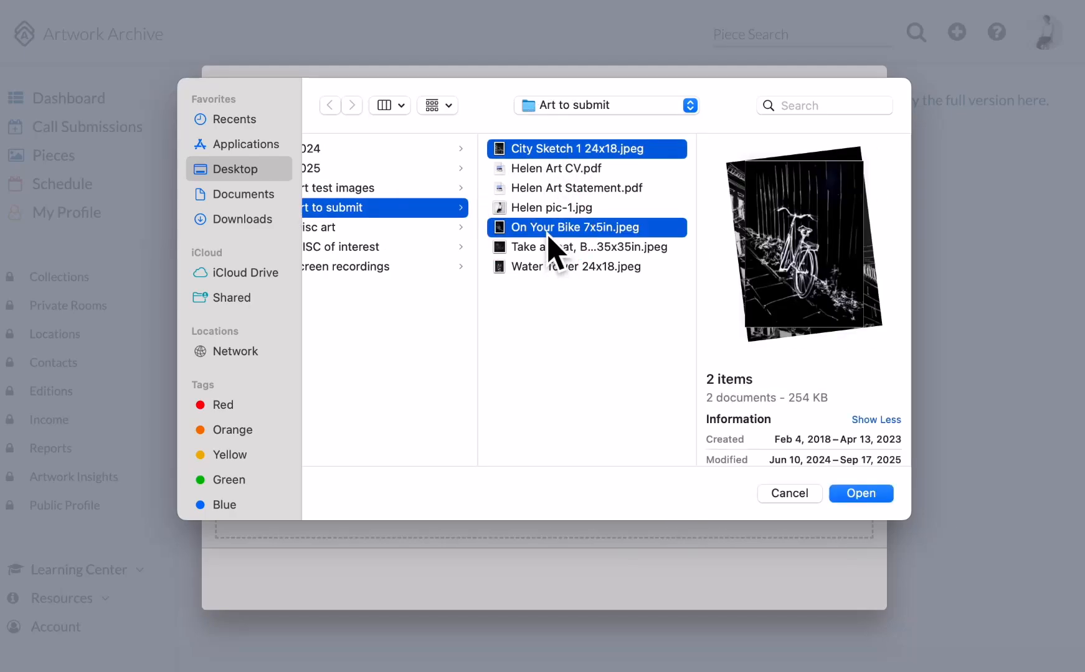
pyautogui.click(852, 495)
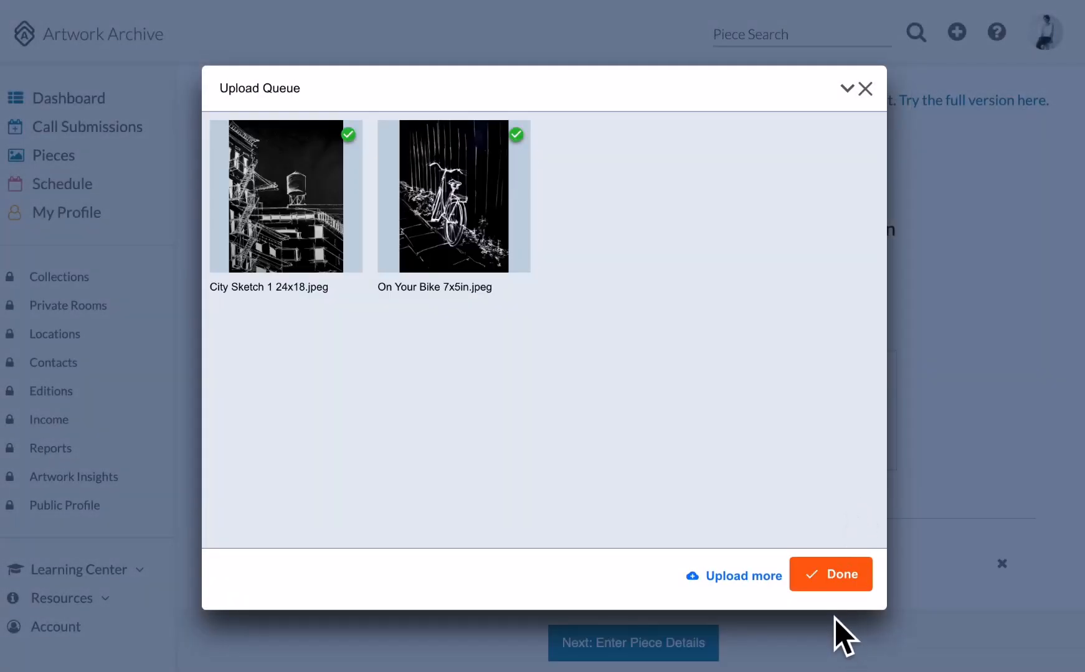
pyautogui.click(830, 575)
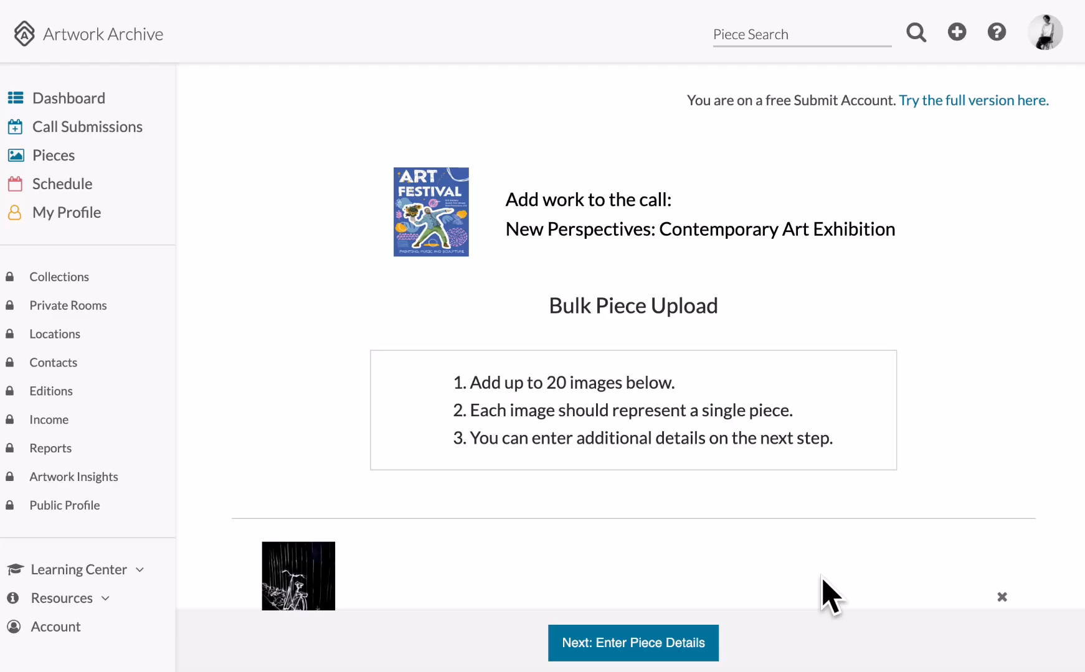
pyautogui.scroll(-5, 835, 440)
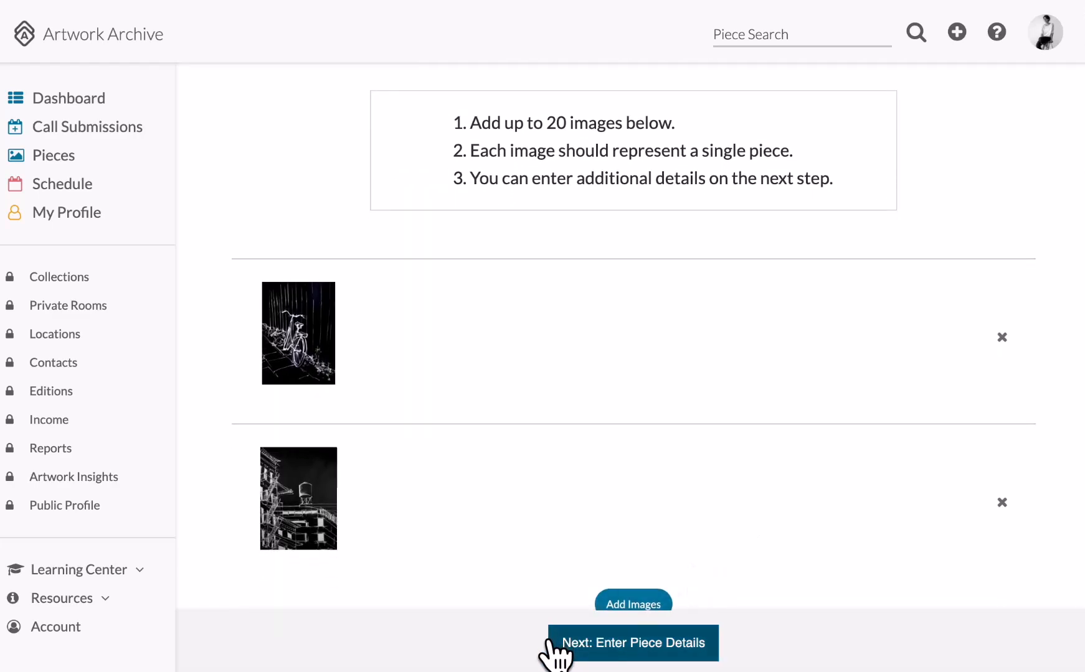
# Give the first piece title Bike, price $500, medium painting, and size 10 by 8.
pyautogui.click(621, 630)
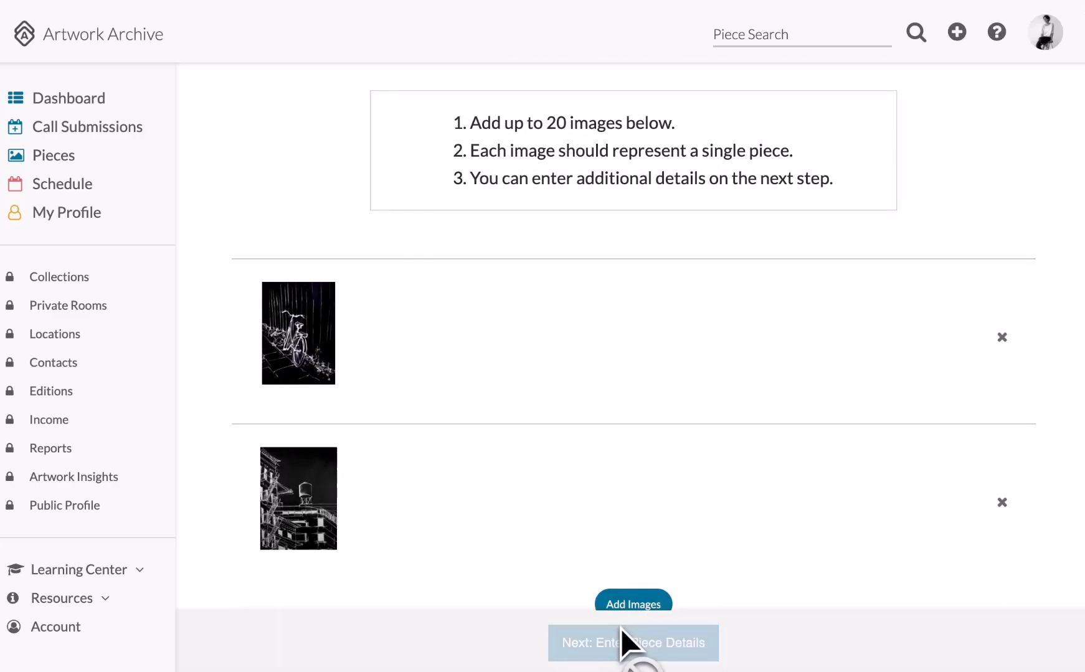
pyautogui.click(511, 243)
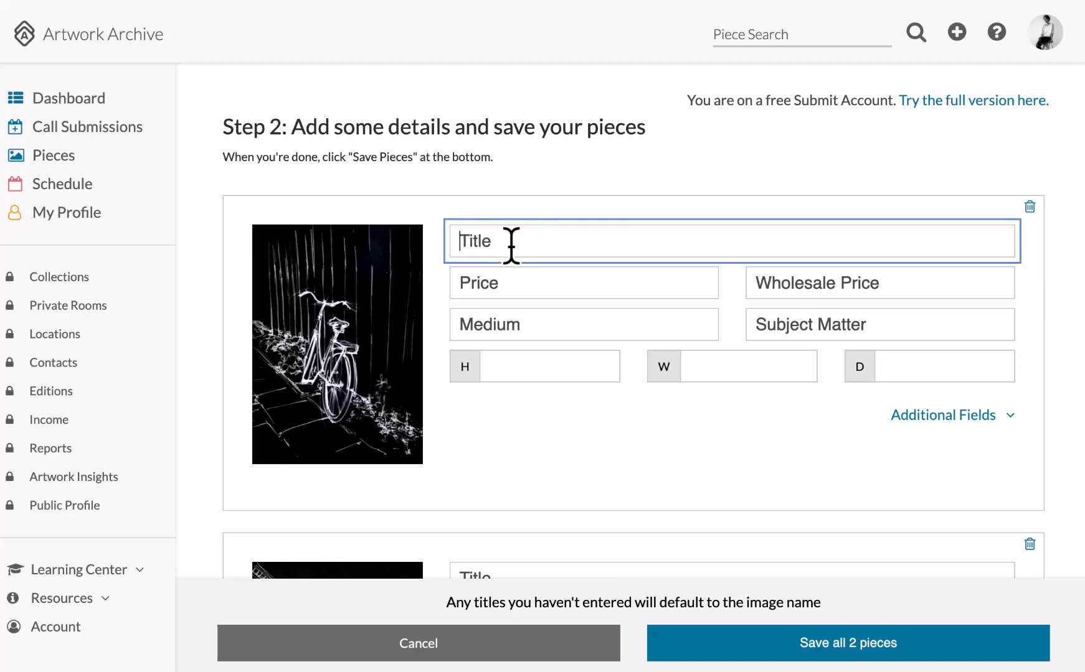
pyautogui.write('Bike')
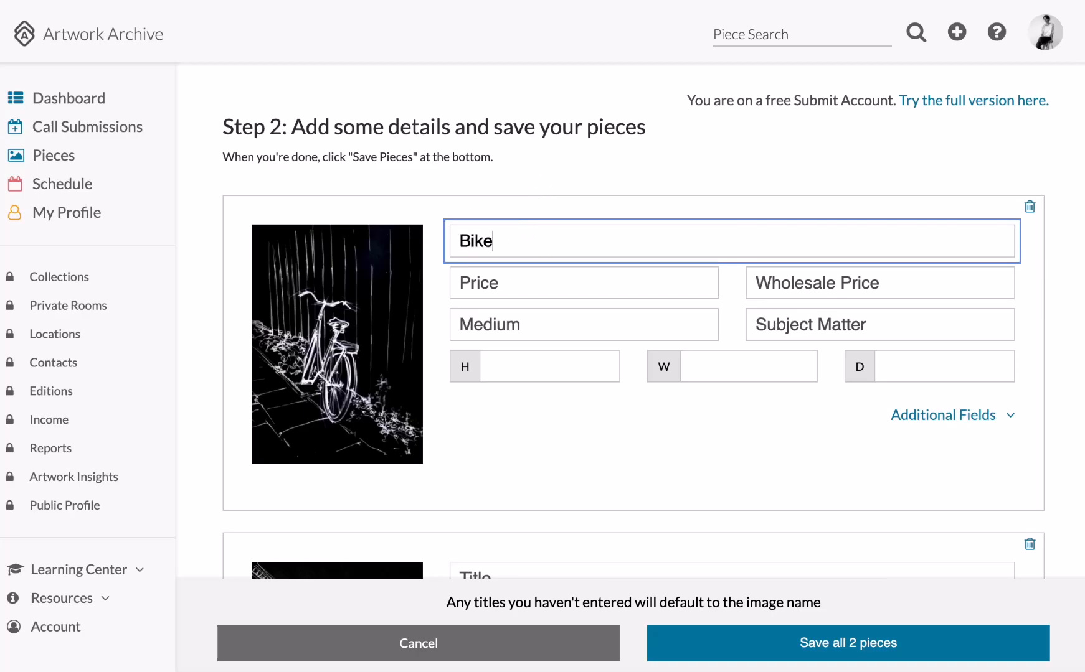
pyautogui.click(496, 297)
pyautogui.write('$500')
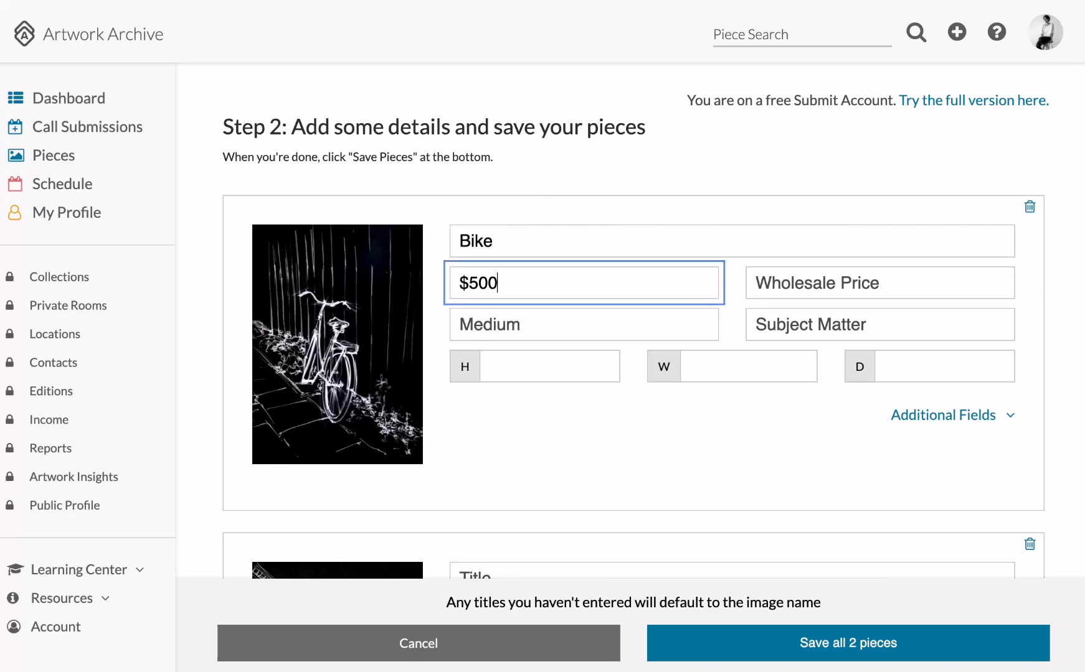
pyautogui.click(497, 325)
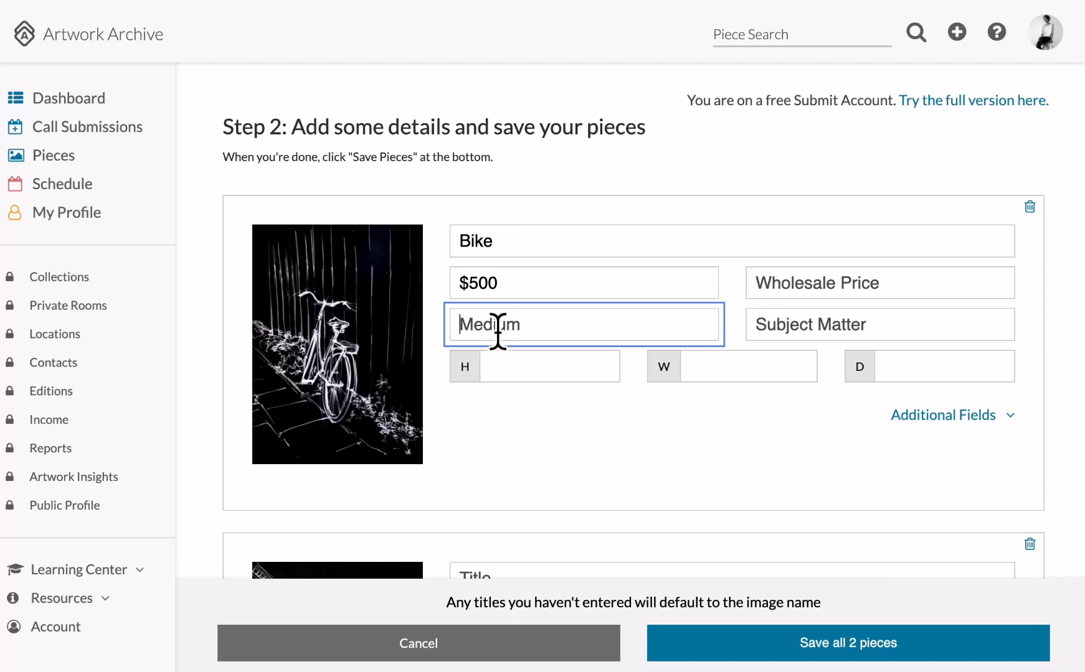
pyautogui.write('painting')
pyautogui.click(525, 372)
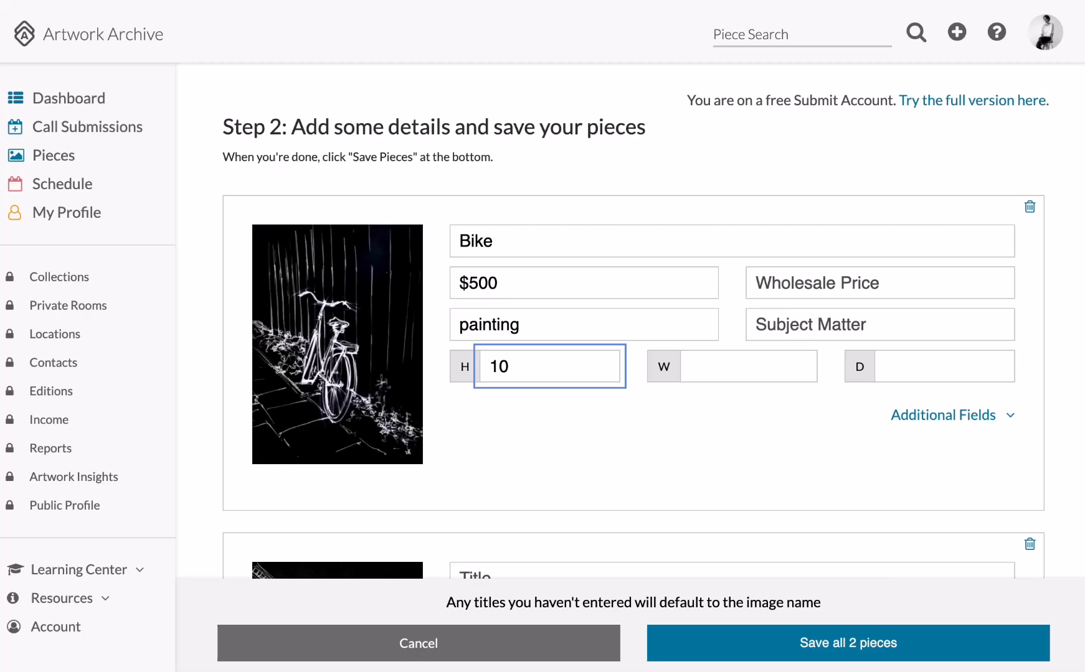
pyautogui.press('Tab')
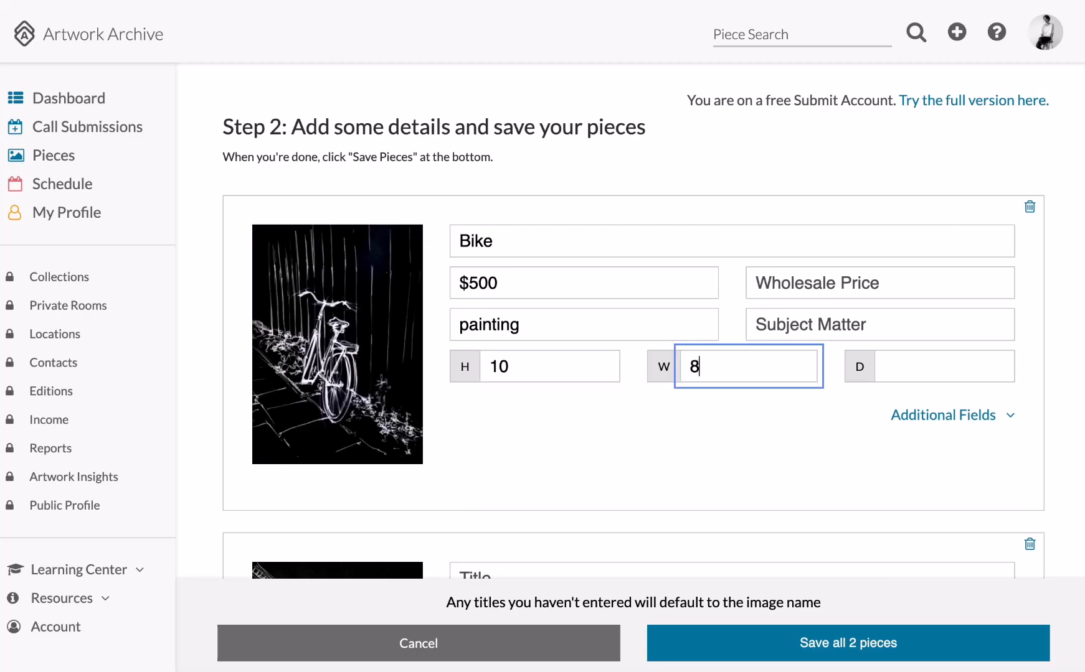
pyautogui.click(535, 464)
pyautogui.scroll(-1, 532, 458)
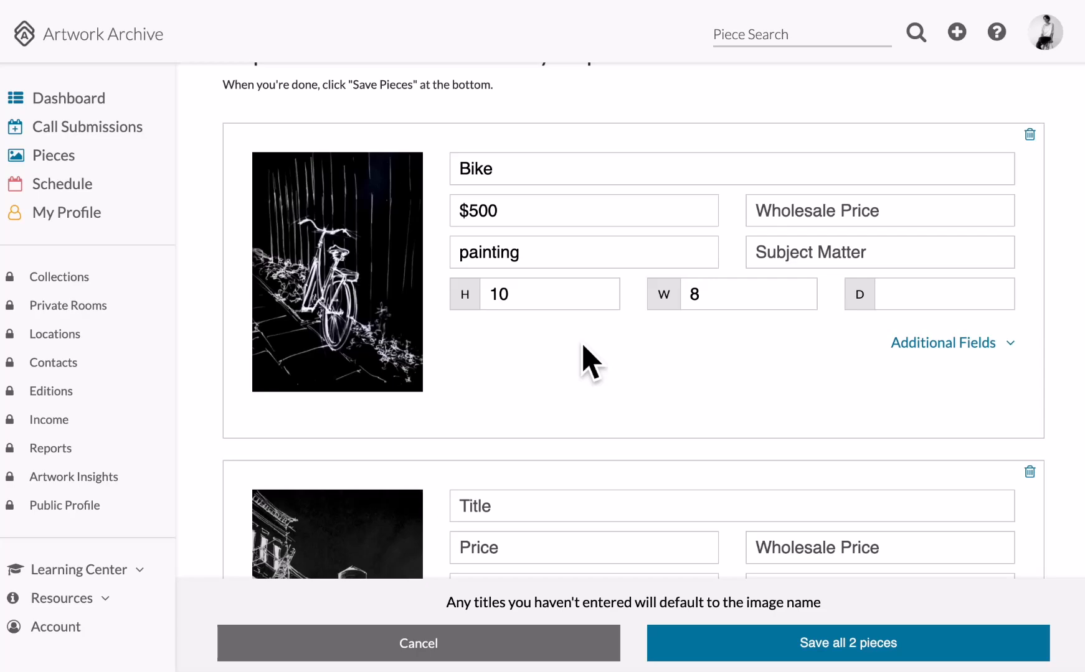
pyautogui.scroll(-3, 585, 361)
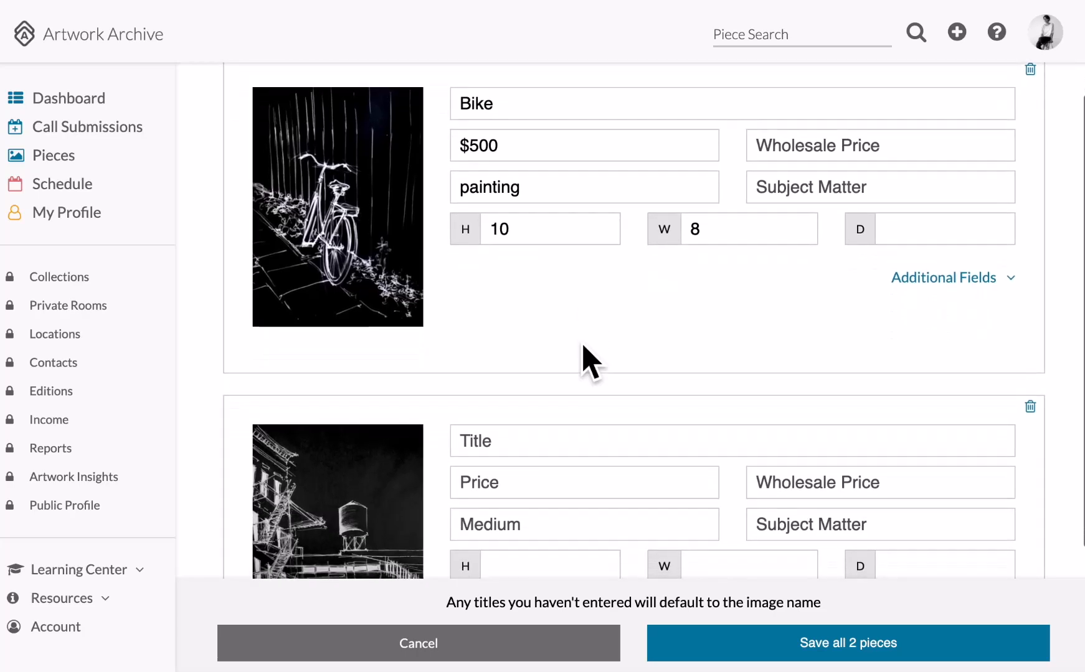
# Title the second piece city with price $1000 and medium Painting, then save both pieces.
pyautogui.click(528, 316)
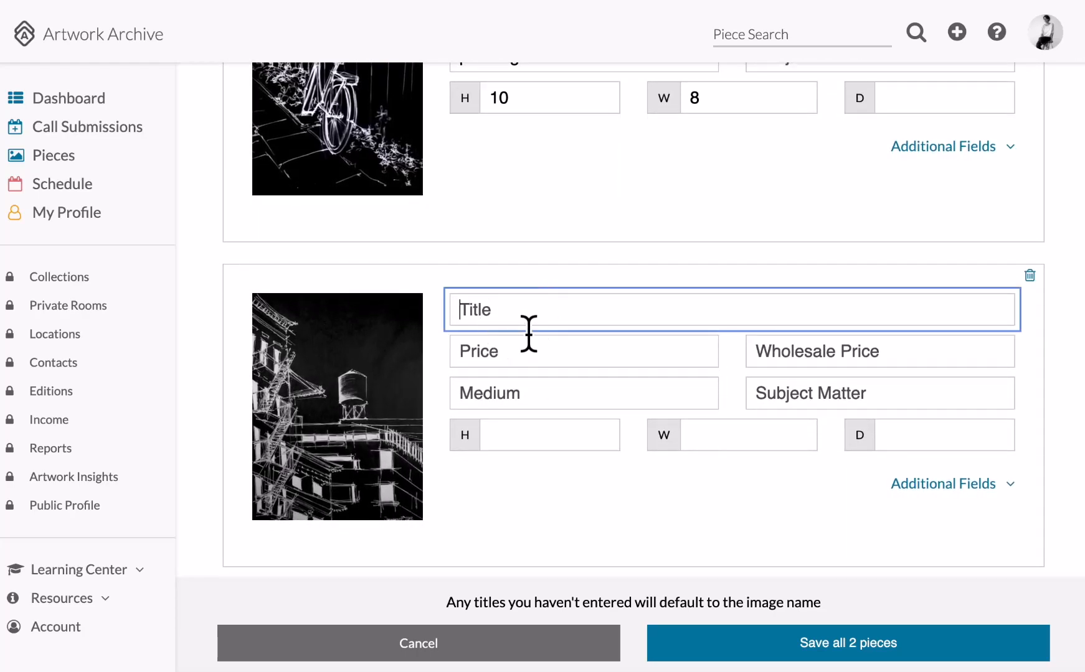
pyautogui.write('city')
pyautogui.click(525, 366)
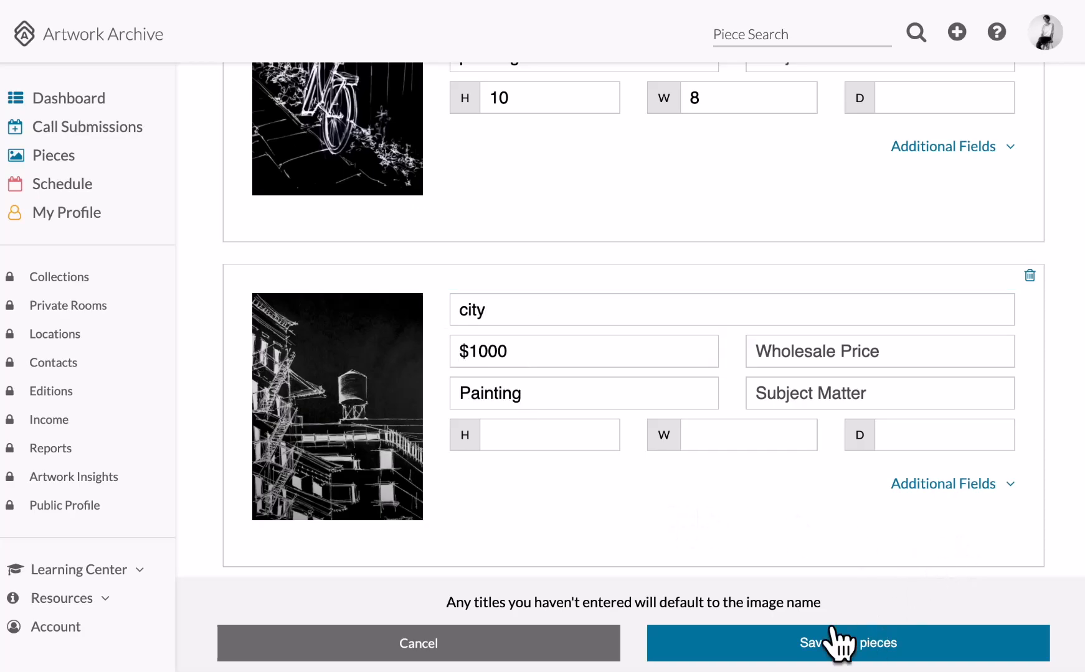
pyautogui.click(832, 644)
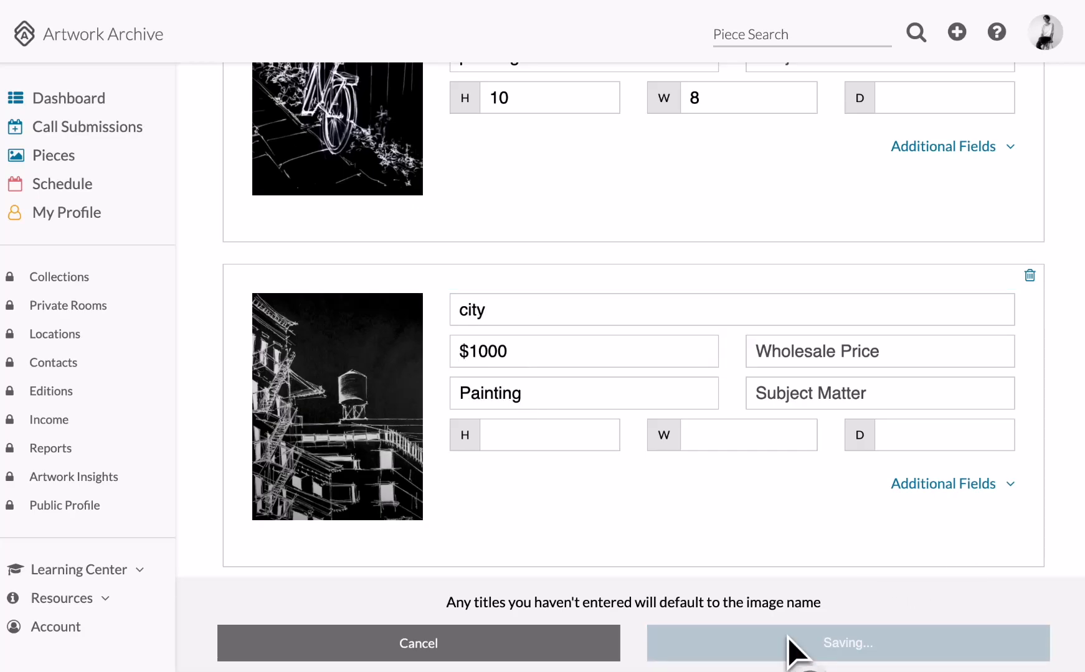
# Save the submission as a draft and check Bike and city under Artwork to Submit.
pyautogui.scroll(-5, 772, 430)
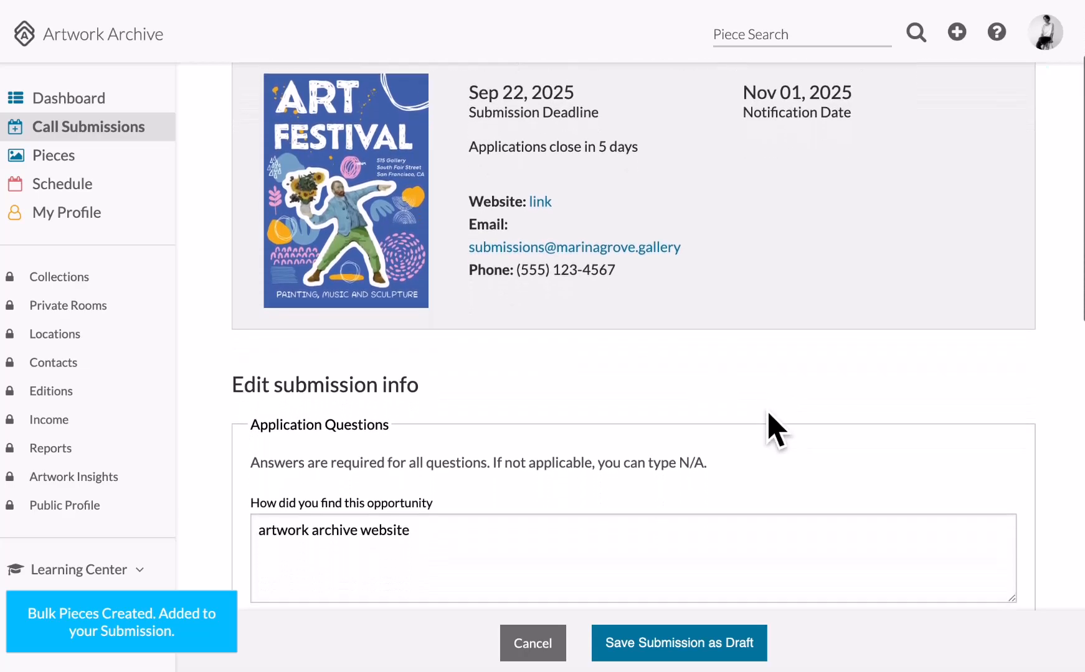
pyautogui.scroll(-10, 776, 429)
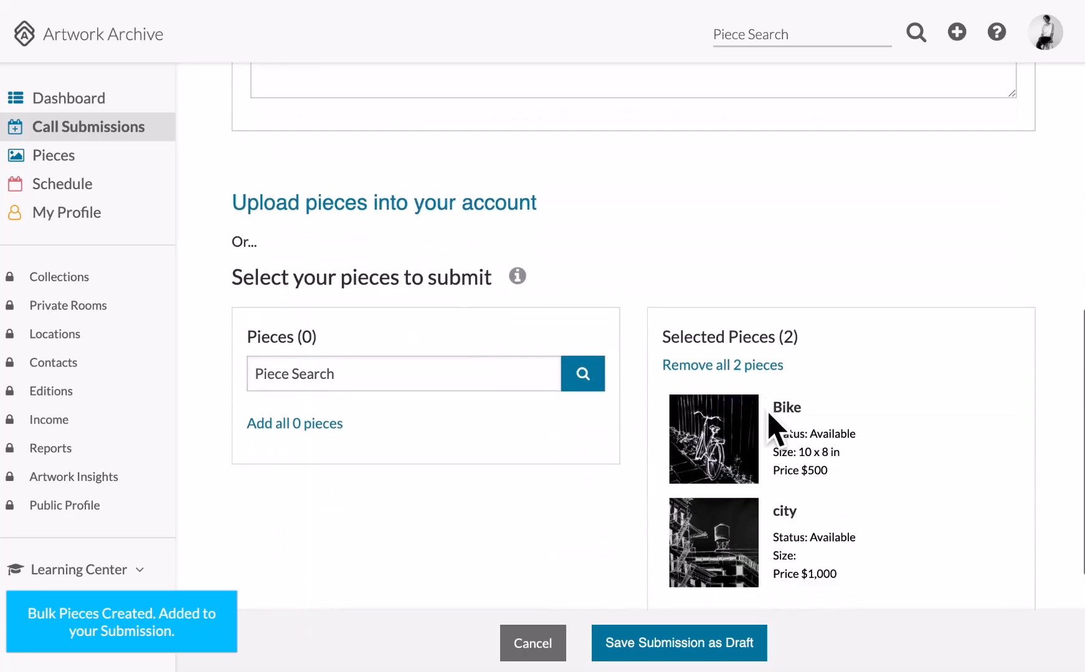
pyautogui.scroll(-2, 776, 429)
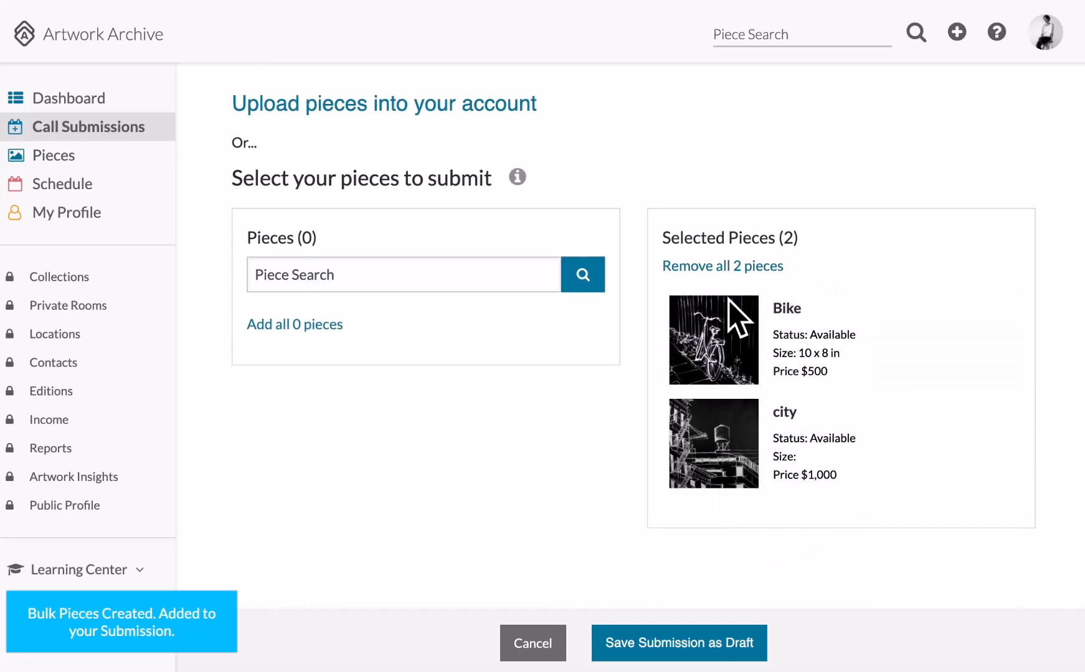
pyautogui.scroll(-2, 847, 485)
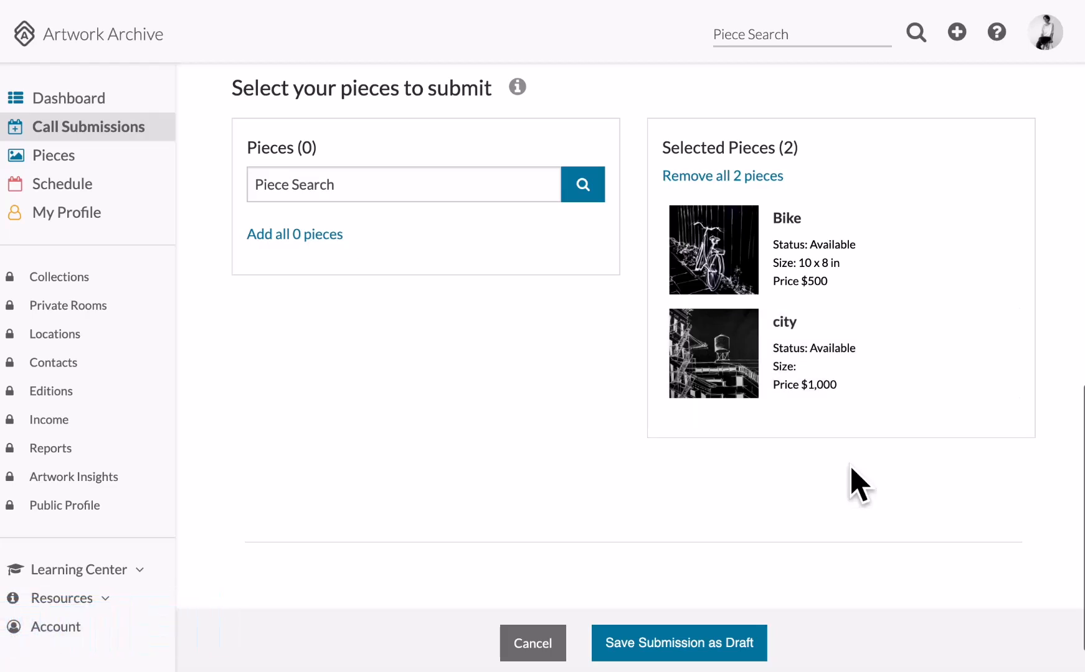
pyautogui.click(685, 644)
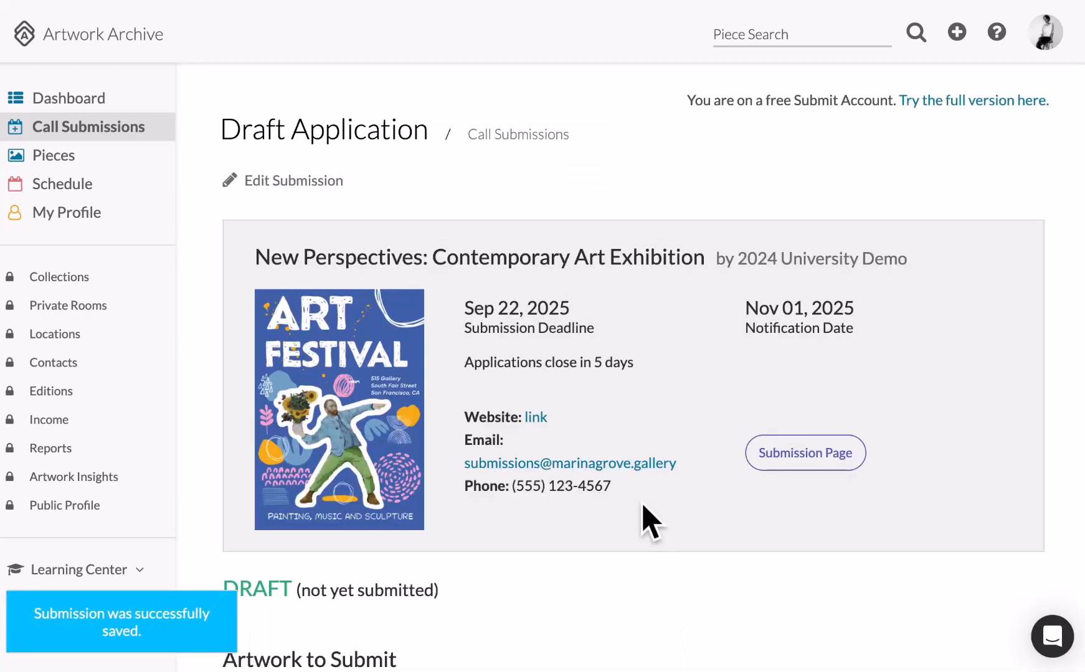
pyautogui.scroll(-6, 632, 515)
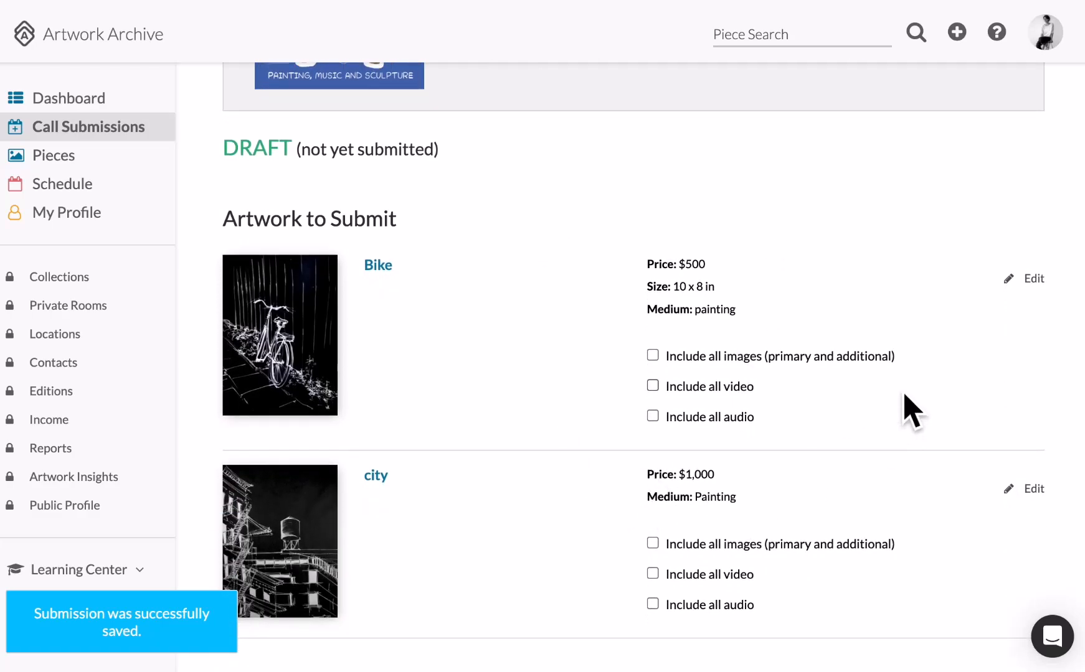
# Add a 14 x 10 in framed size to the Bike piece and update it.
pyautogui.click(1034, 282)
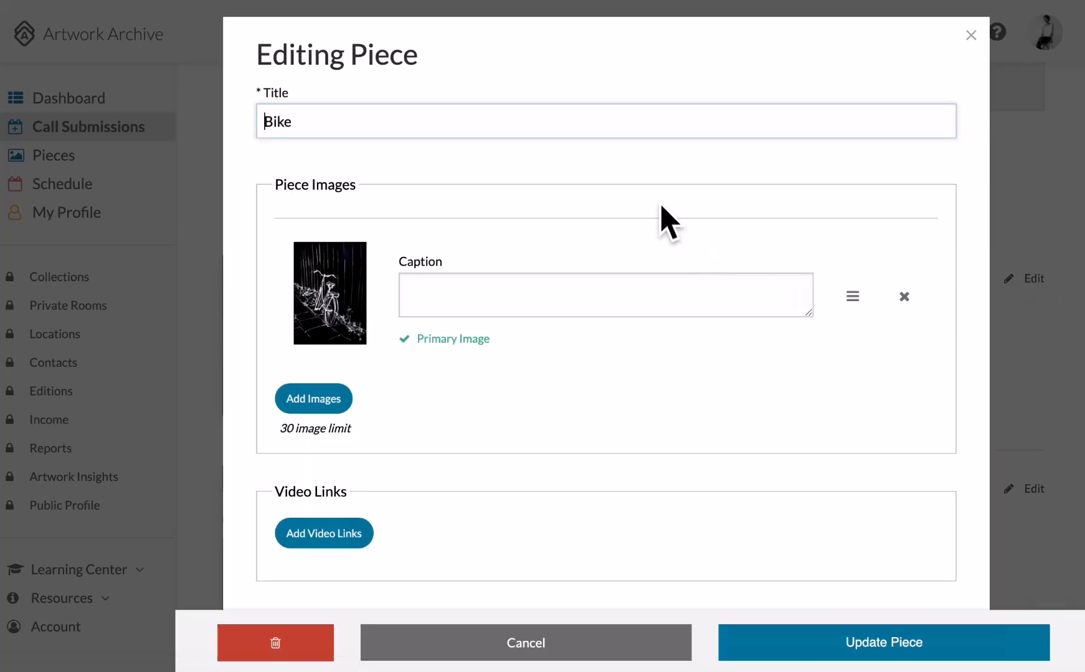
pyautogui.scroll(-4, 668, 221)
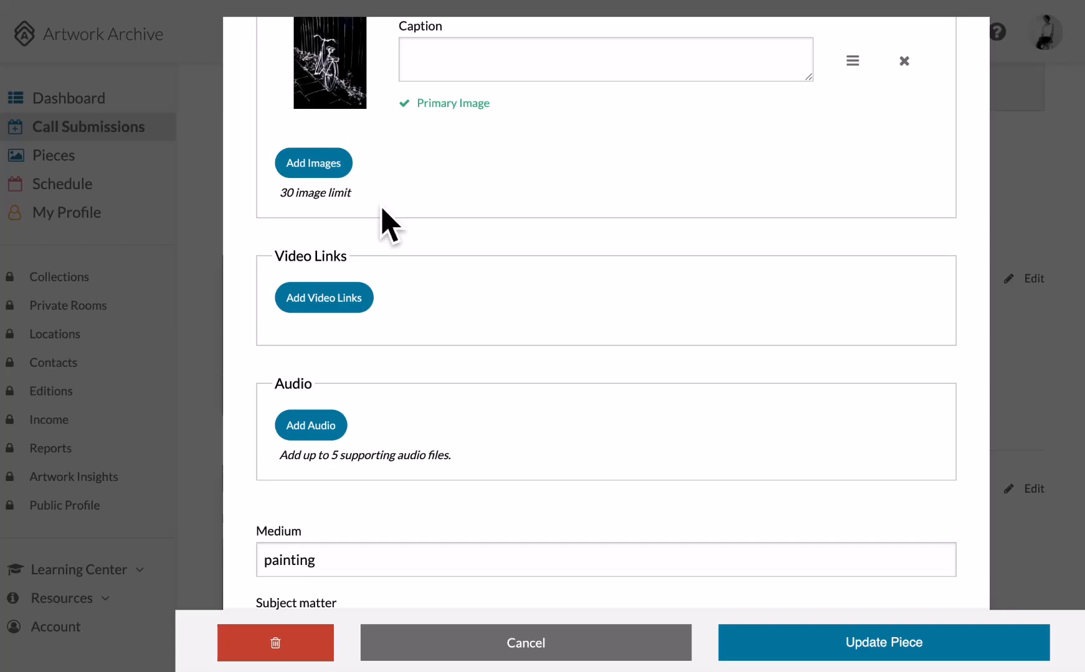
pyautogui.scroll(-2, 389, 225)
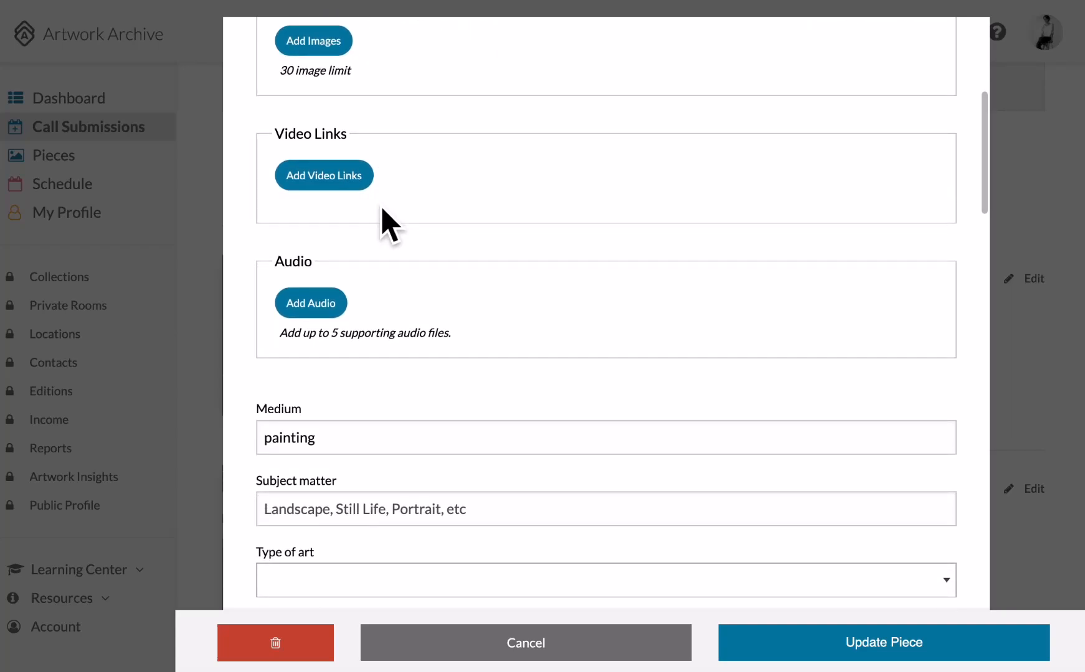
pyautogui.scroll(-7, 390, 225)
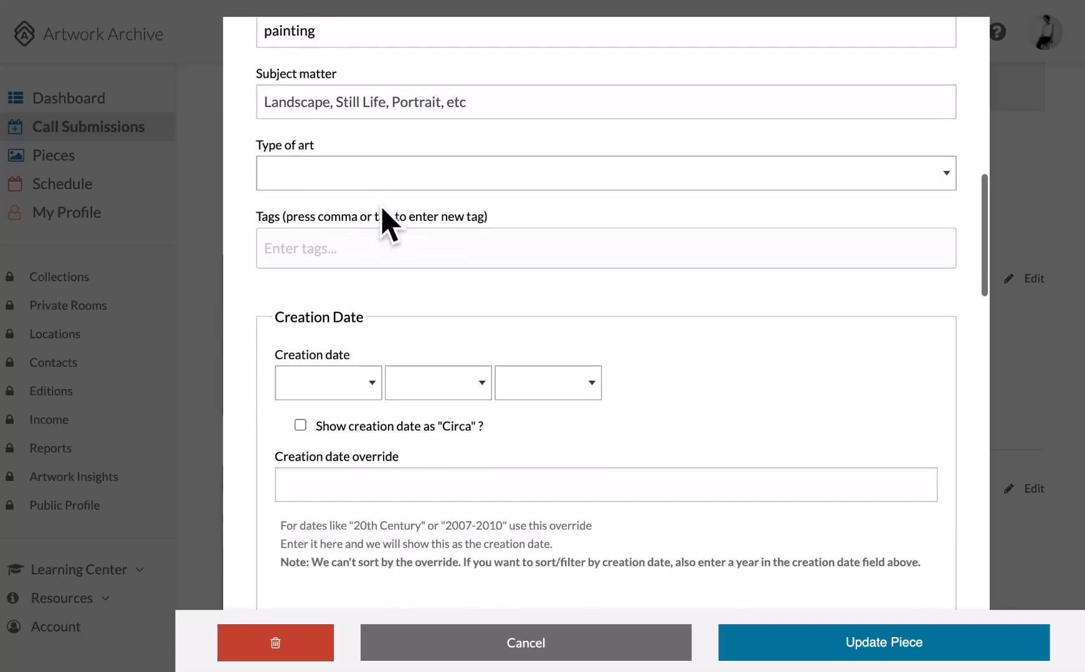
pyautogui.scroll(-15, 389, 225)
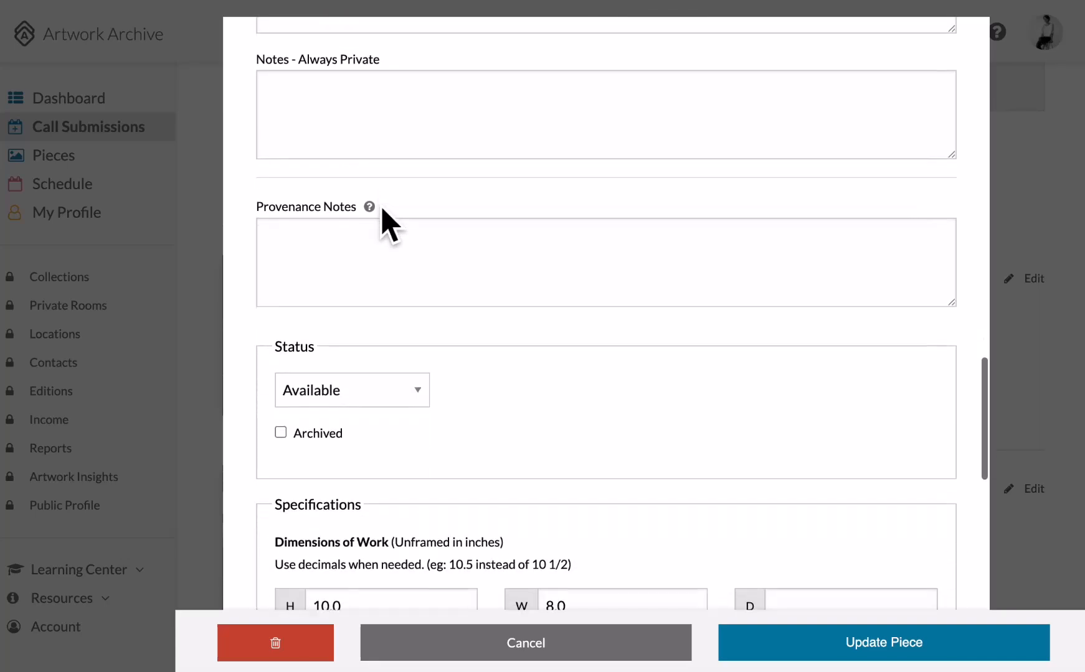
pyautogui.scroll(-9, 382, 209)
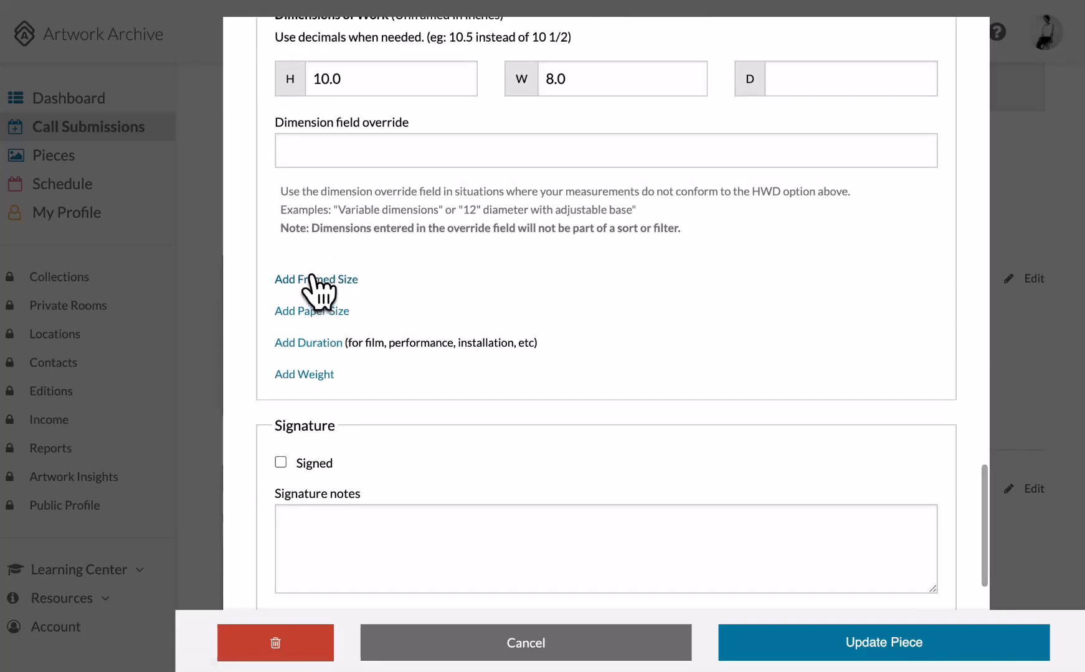
pyautogui.click(313, 279)
pyautogui.click(342, 377)
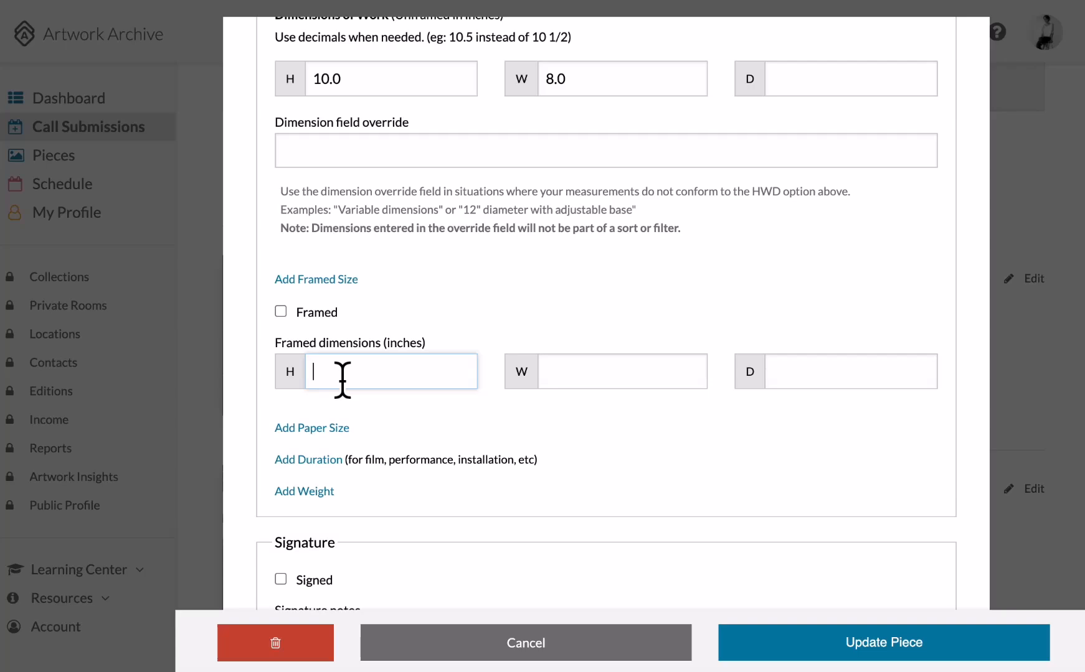
pyautogui.press('Tab')
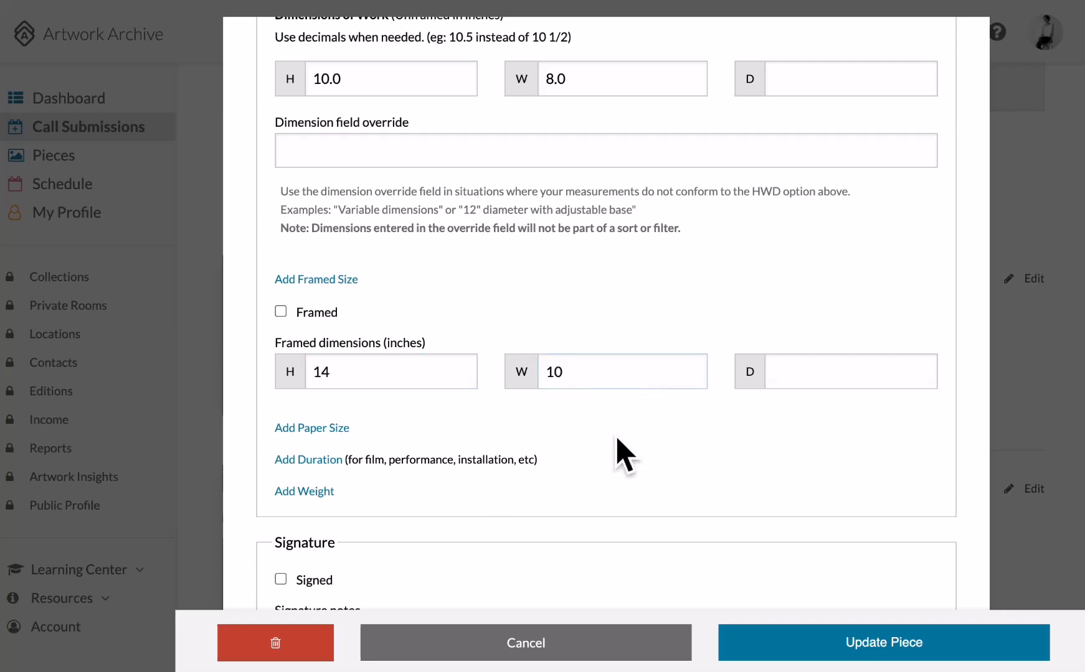
pyautogui.scroll(-5, 623, 455)
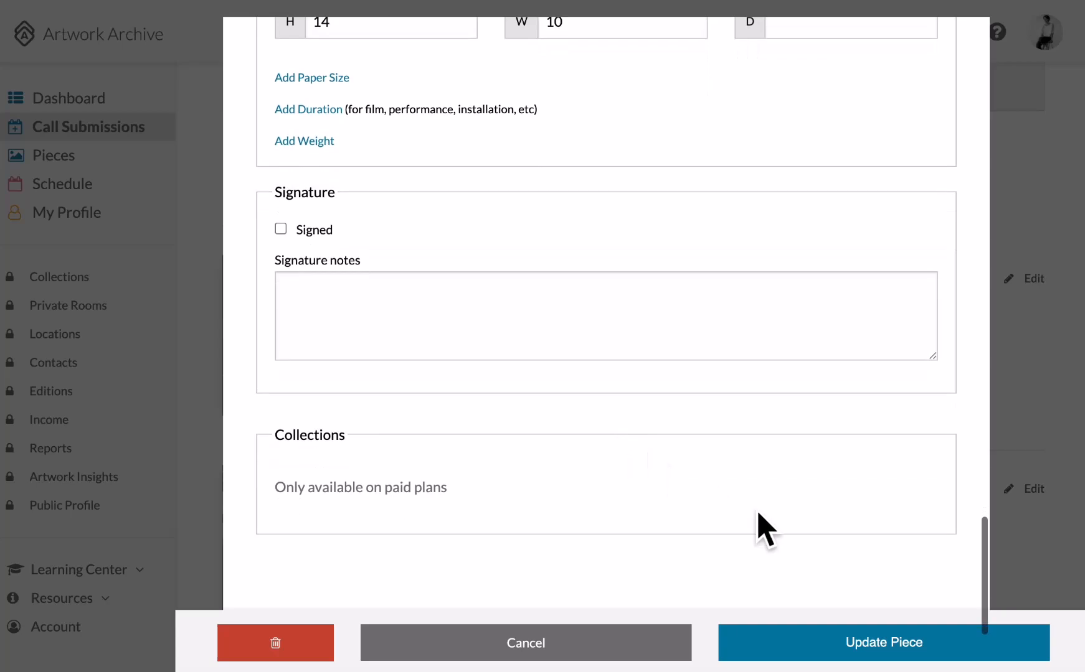
pyautogui.click(880, 638)
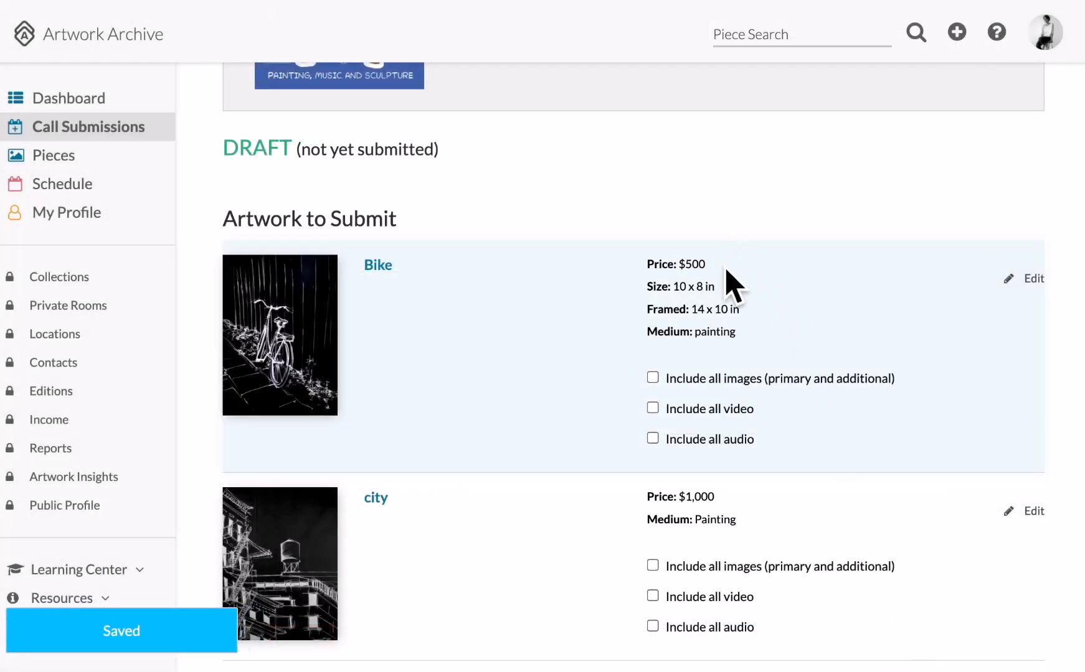
pyautogui.moveTo(769, 309); pyautogui.dragTo(646, 313)
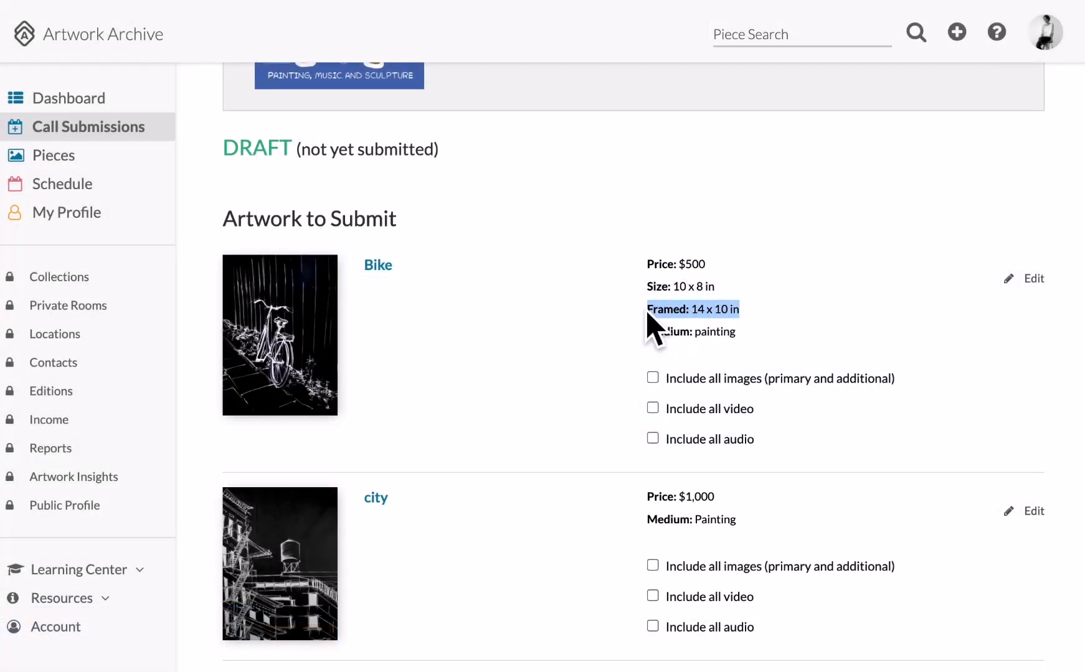
pyautogui.click(556, 377)
pyautogui.scroll(-1, 801, 591)
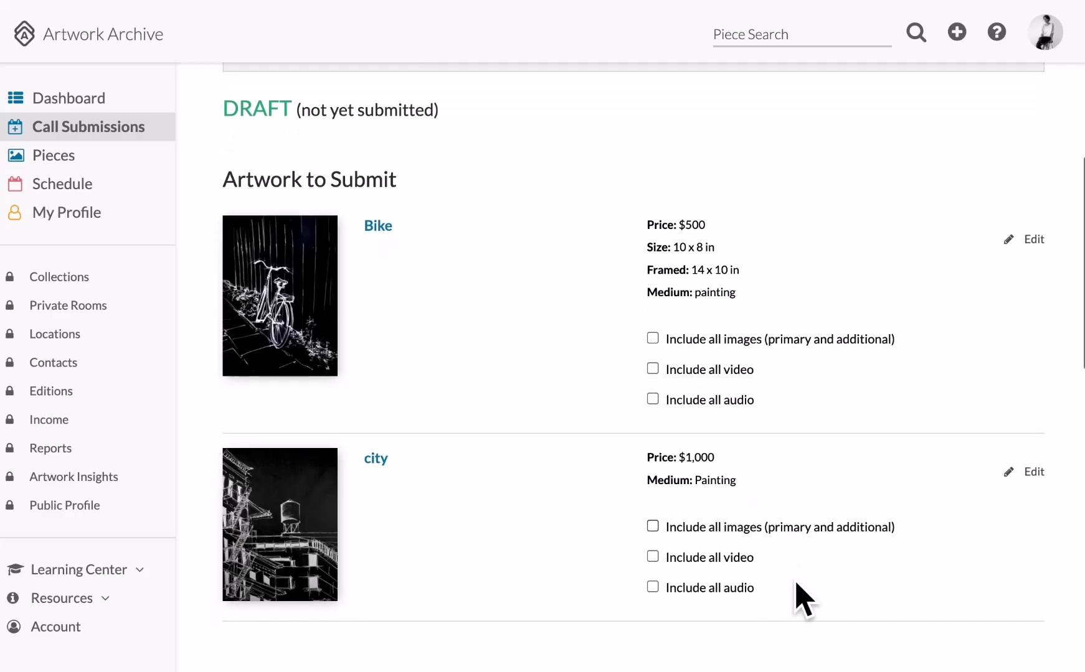
pyautogui.scroll(-7, 797, 585)
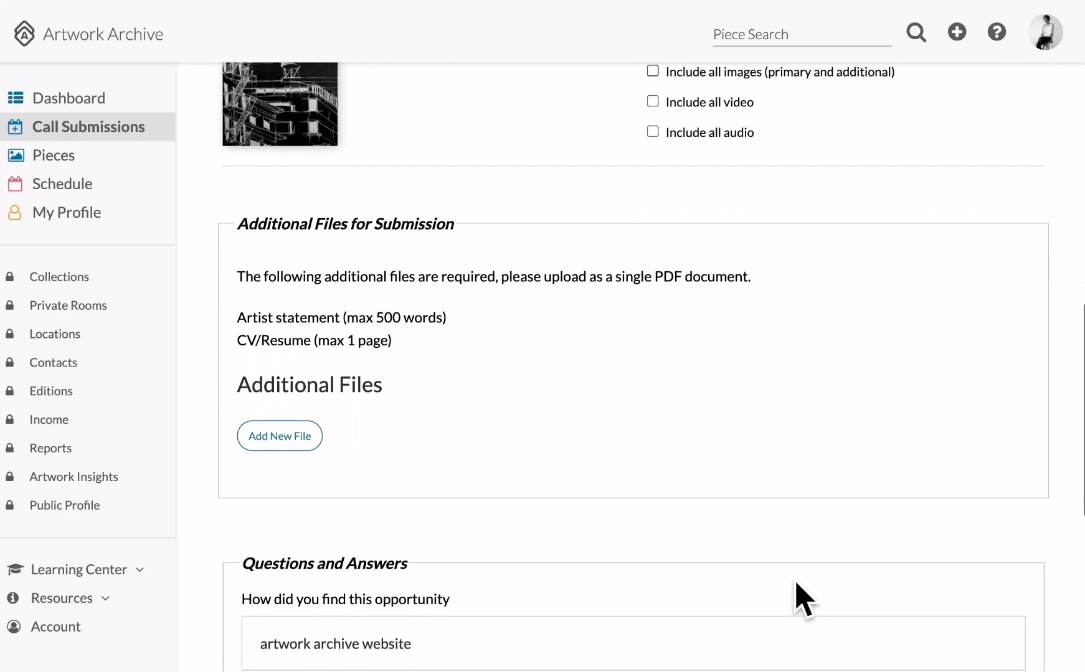
pyautogui.scroll(-1, 800, 599)
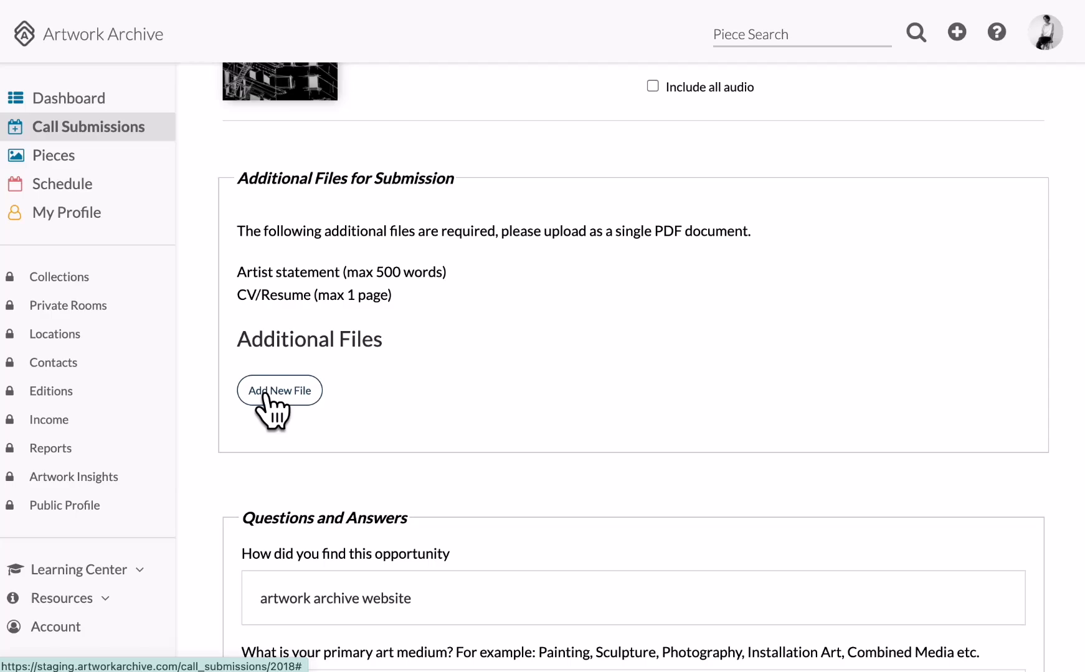
# Upload the Art Statement PDF as an additional file named '[artist's first name]'s artist statement'.
pyautogui.click(308, 399)
pyautogui.click(307, 455)
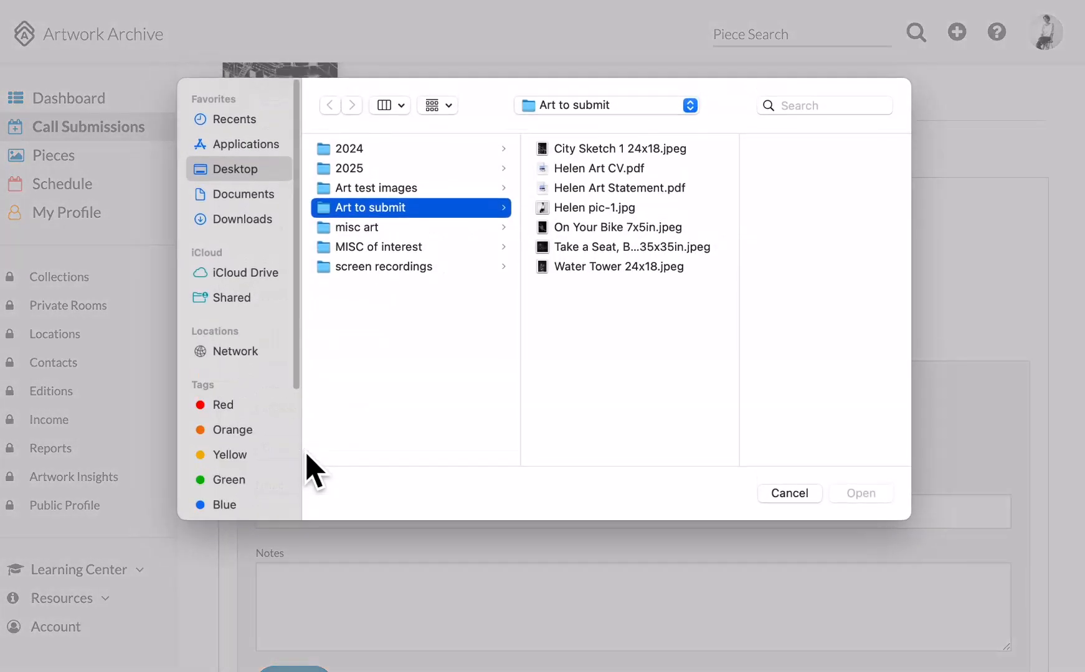
pyautogui.click(620, 188)
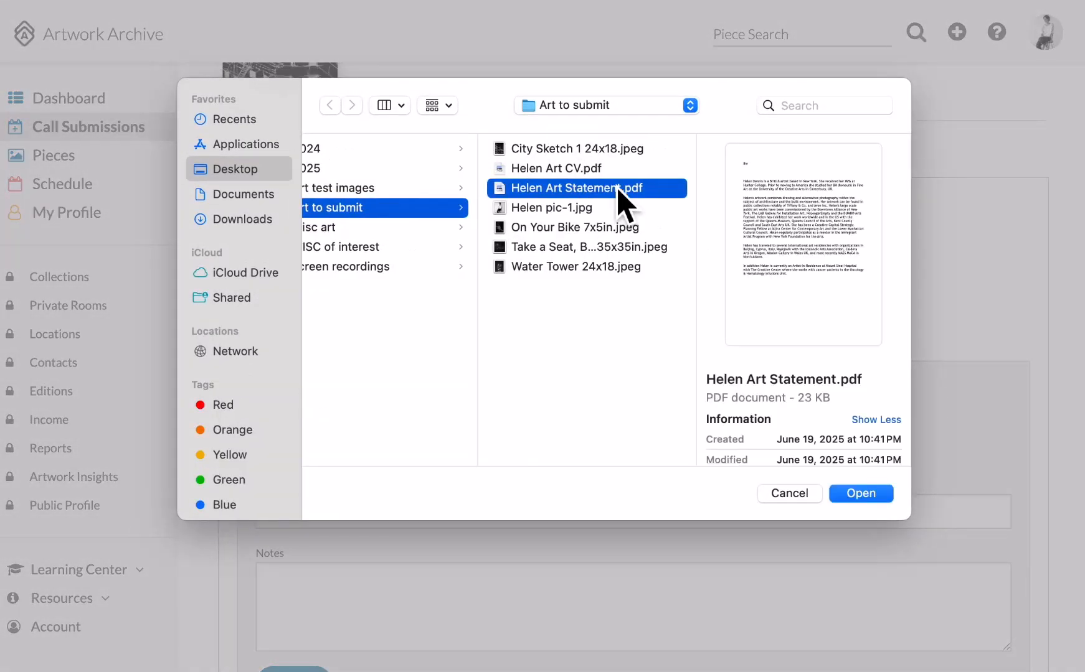
pyautogui.click(861, 495)
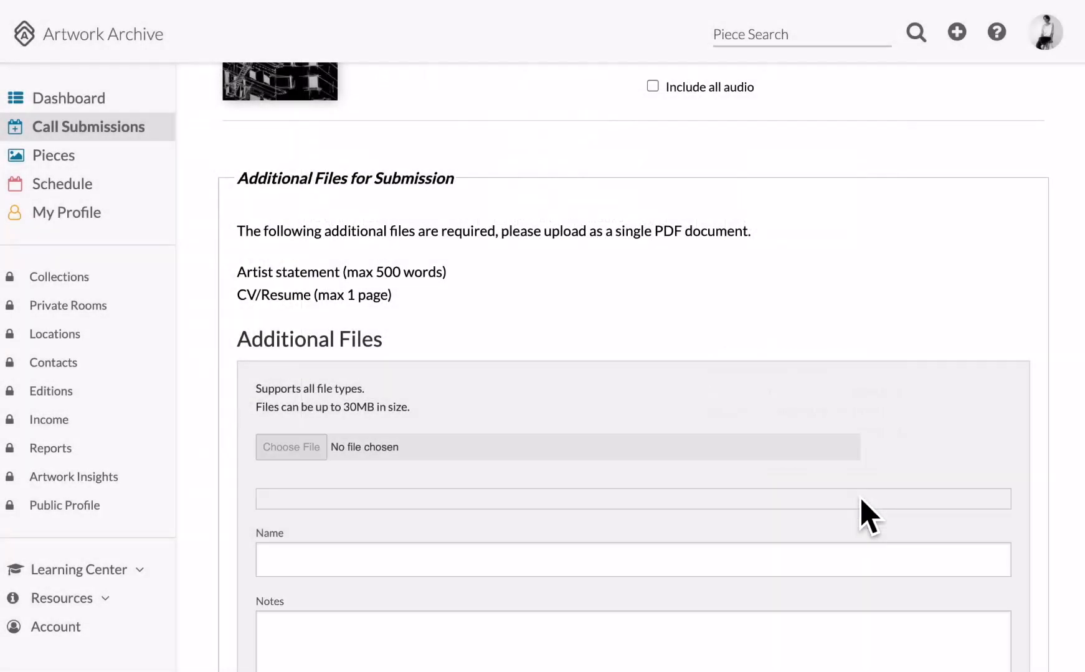
pyautogui.scroll(-5, 659, 407)
pyautogui.click(400, 398)
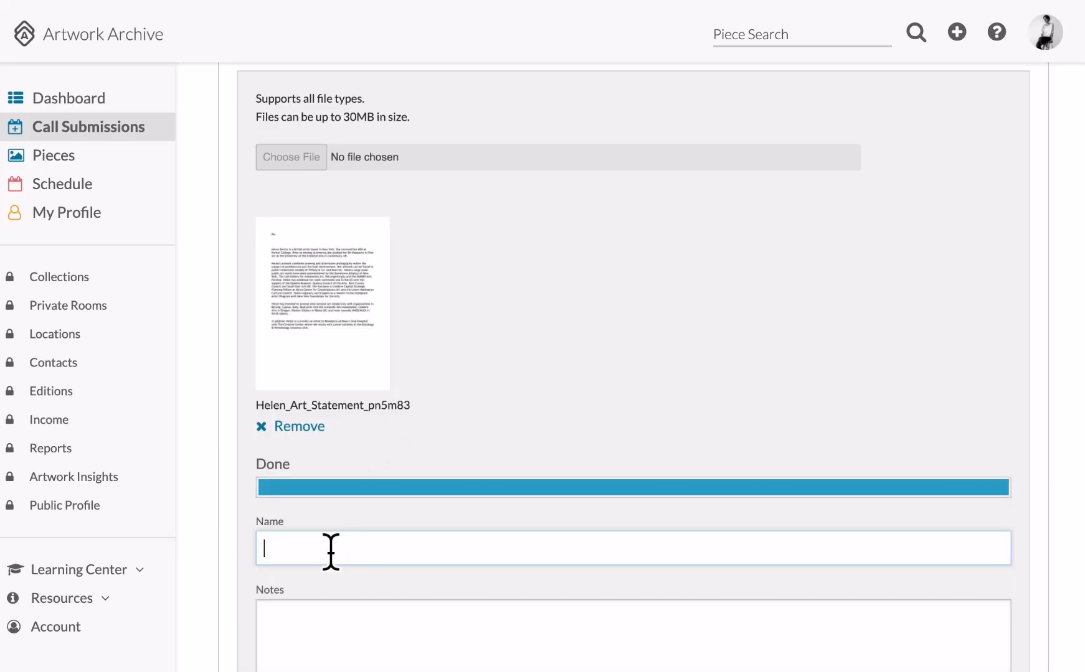
pyautogui.write("Helen's artist statement")
pyautogui.scroll(-4, 305, 439)
pyautogui.click(294, 449)
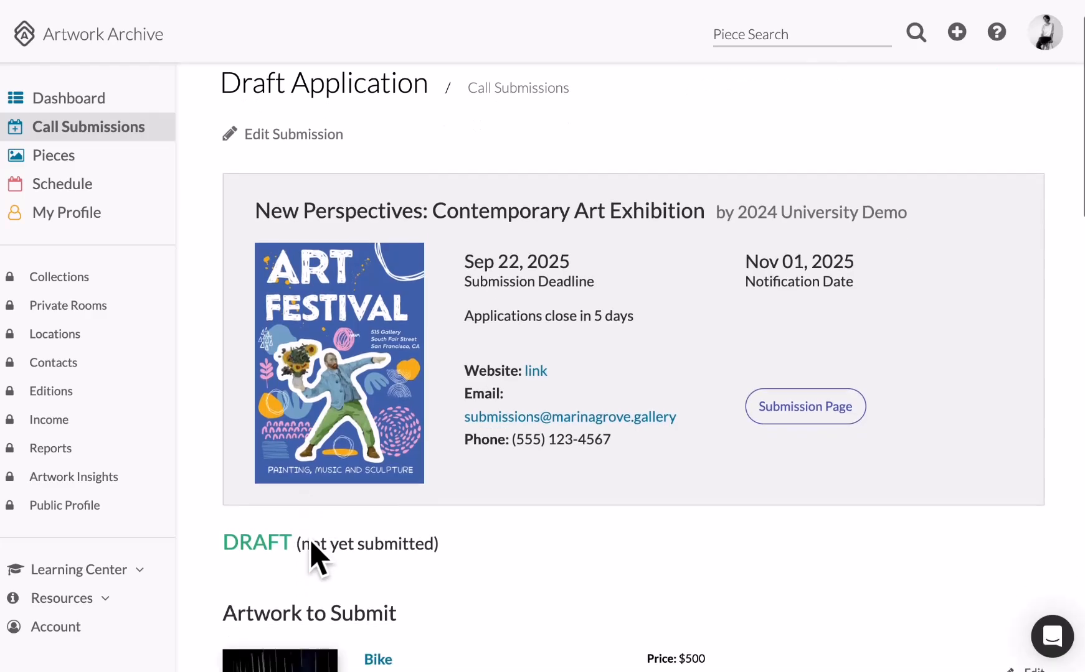
pyautogui.scroll(-10, 307, 552)
pyautogui.scroll(-5, 307, 552)
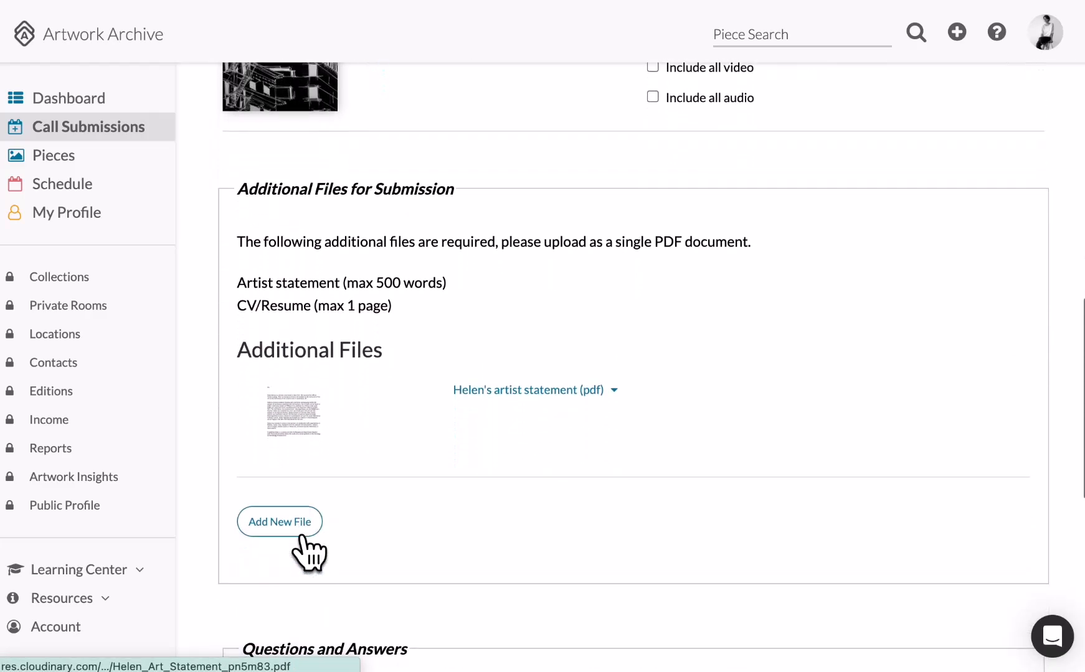
# Upload the Art CV PDF as an additional file named CV with the note 'One page CV'.
pyautogui.click(295, 533)
pyautogui.scroll(-3, 295, 533)
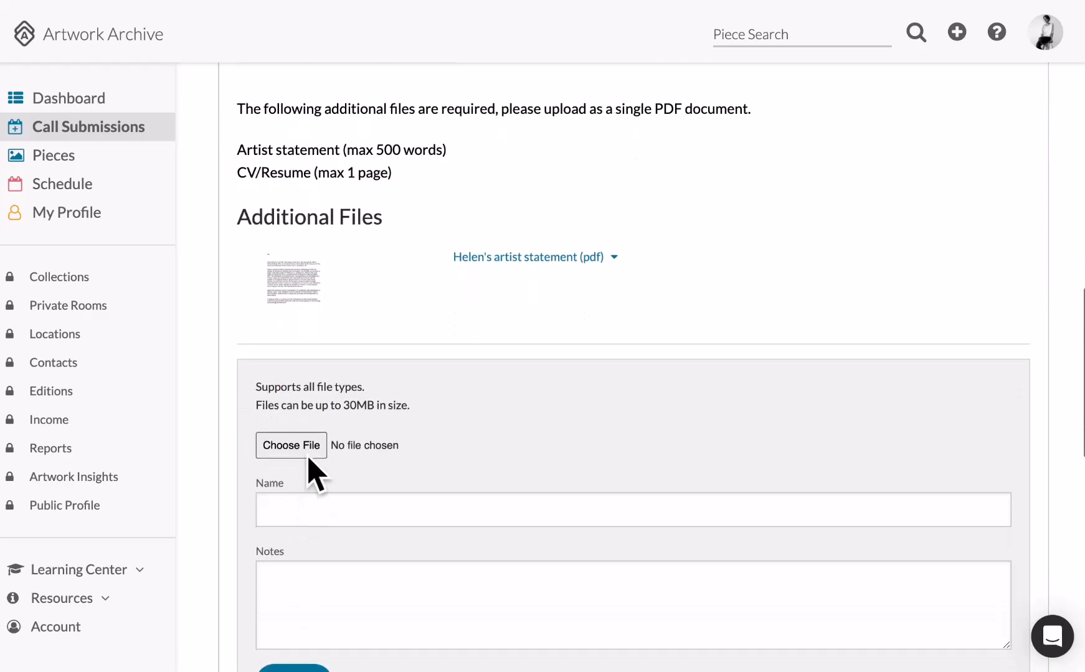
pyautogui.click(303, 448)
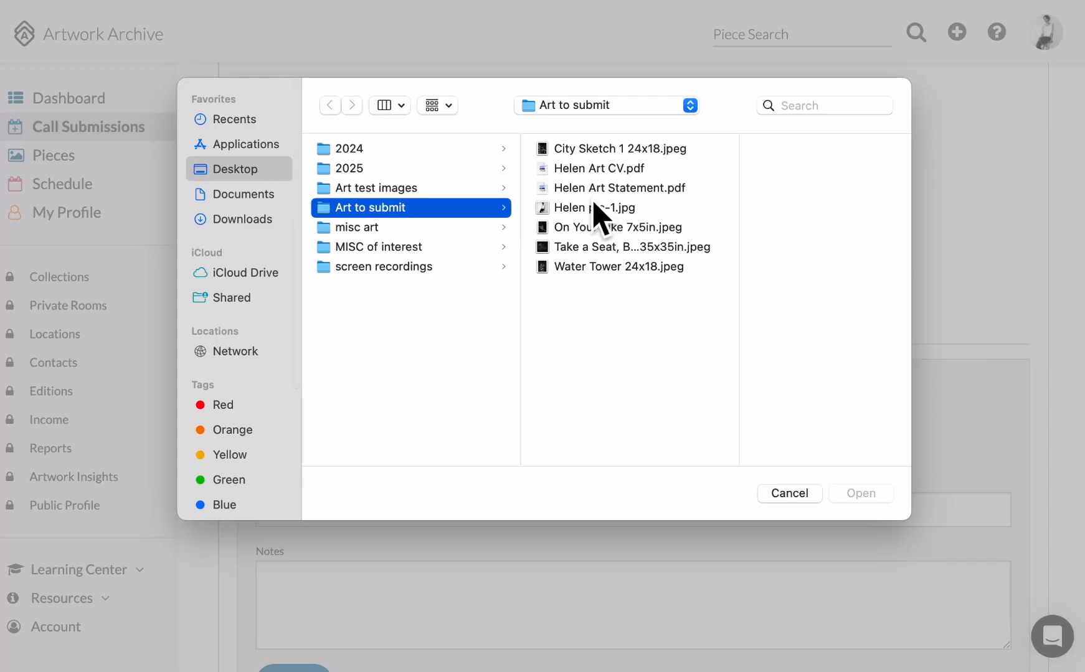
pyautogui.click(597, 169)
pyautogui.click(861, 501)
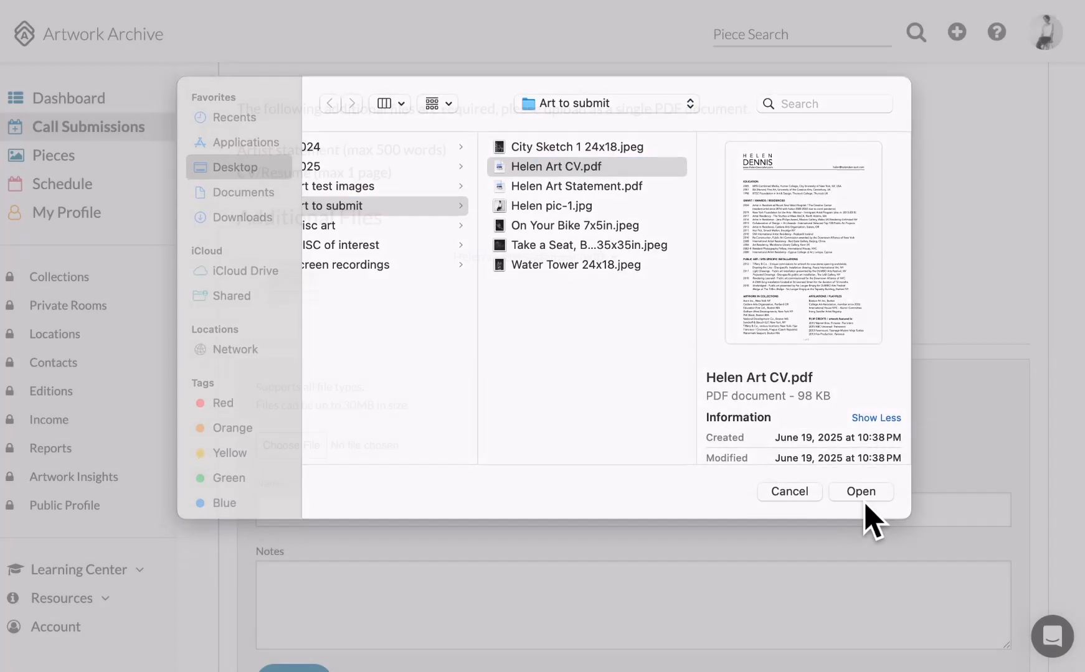
pyautogui.scroll(-5, 332, 605)
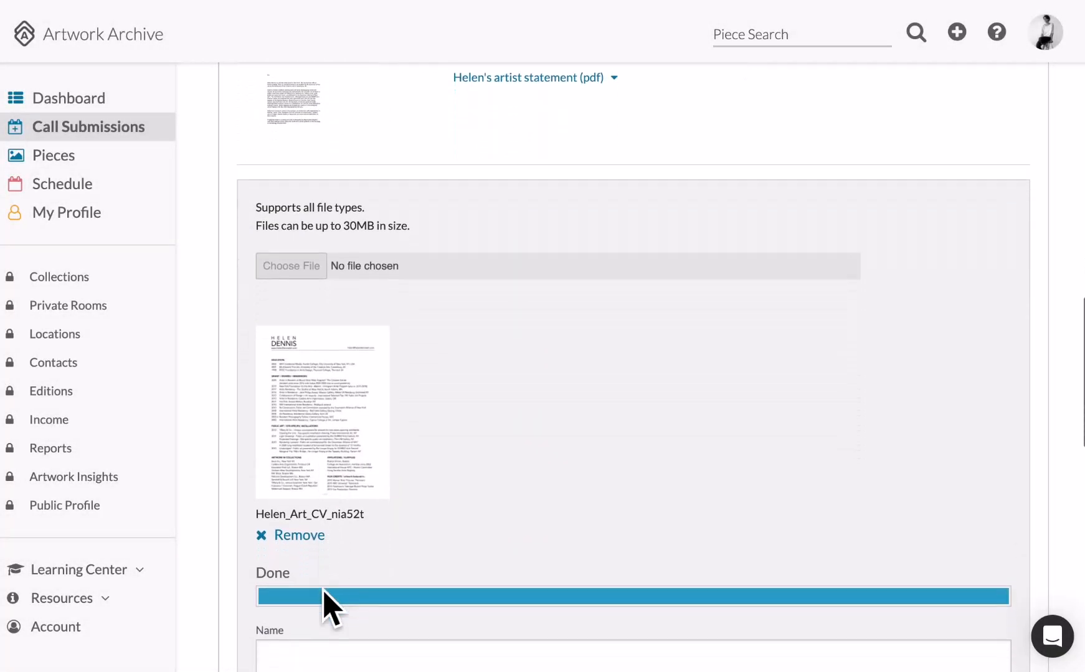
pyautogui.click(319, 510)
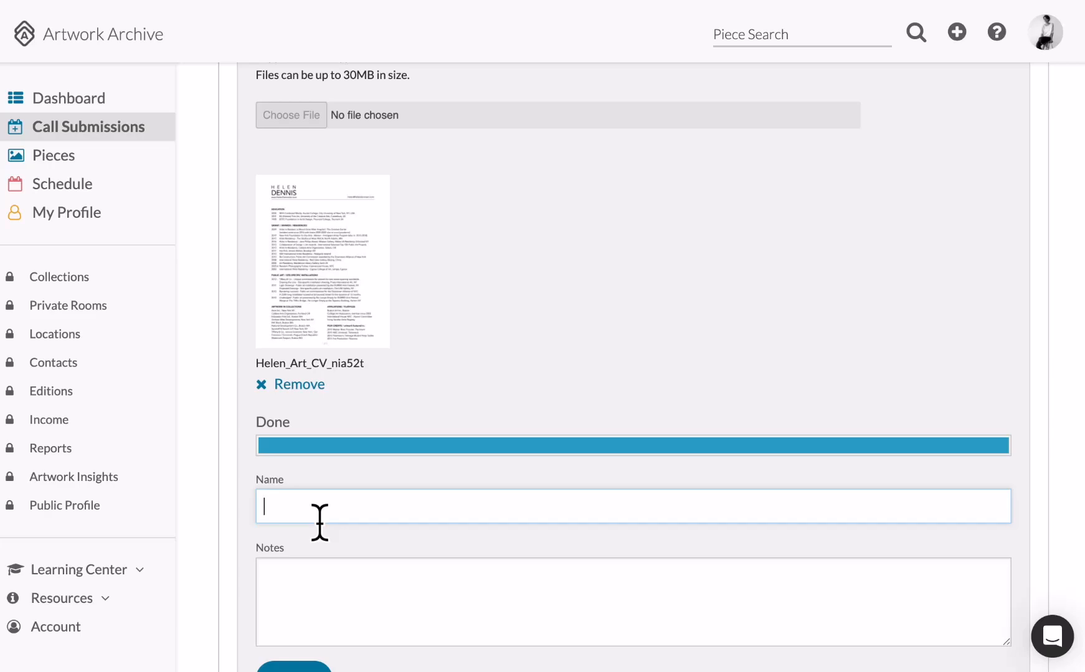
pyautogui.press('Tab')
pyautogui.write('One page CV')
pyautogui.scroll(-3, 434, 560)
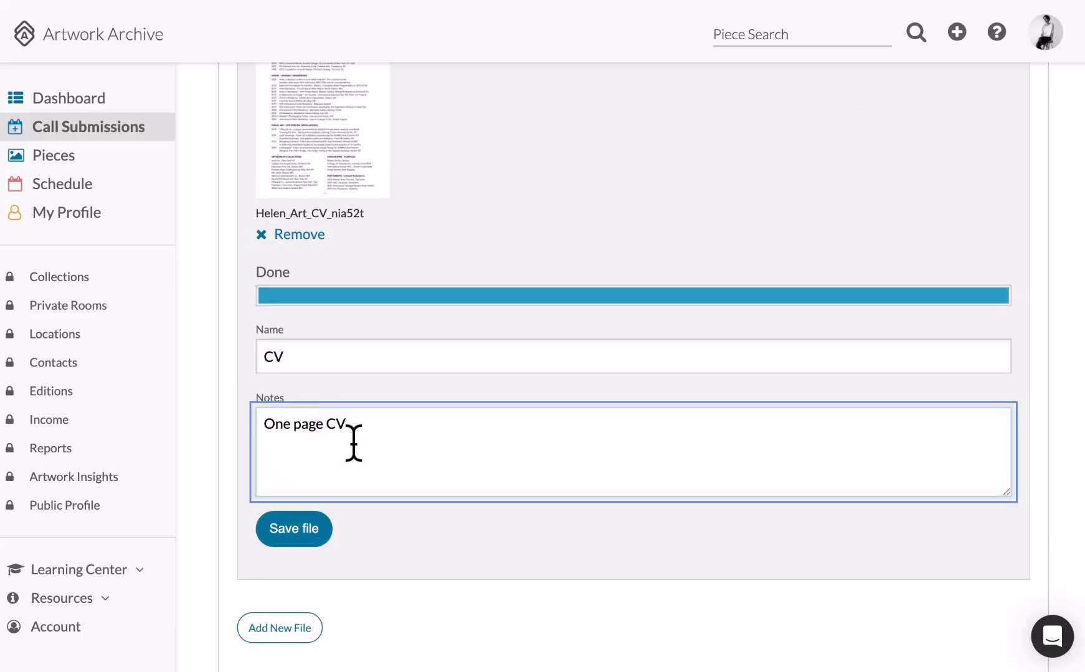
pyautogui.click(296, 532)
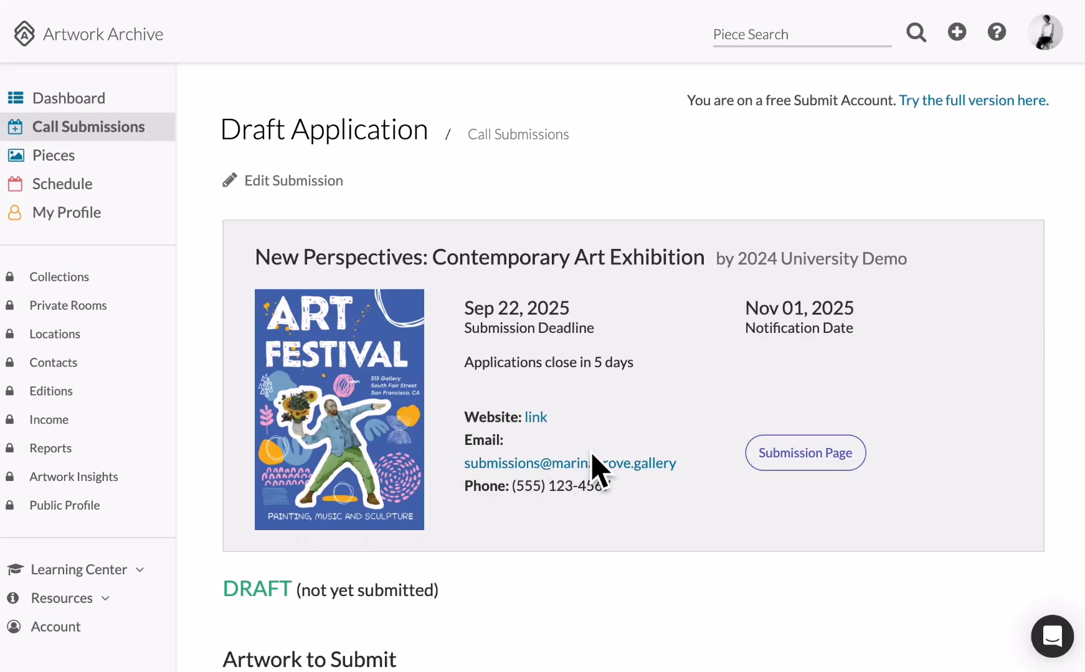
pyautogui.scroll(-10, 597, 471)
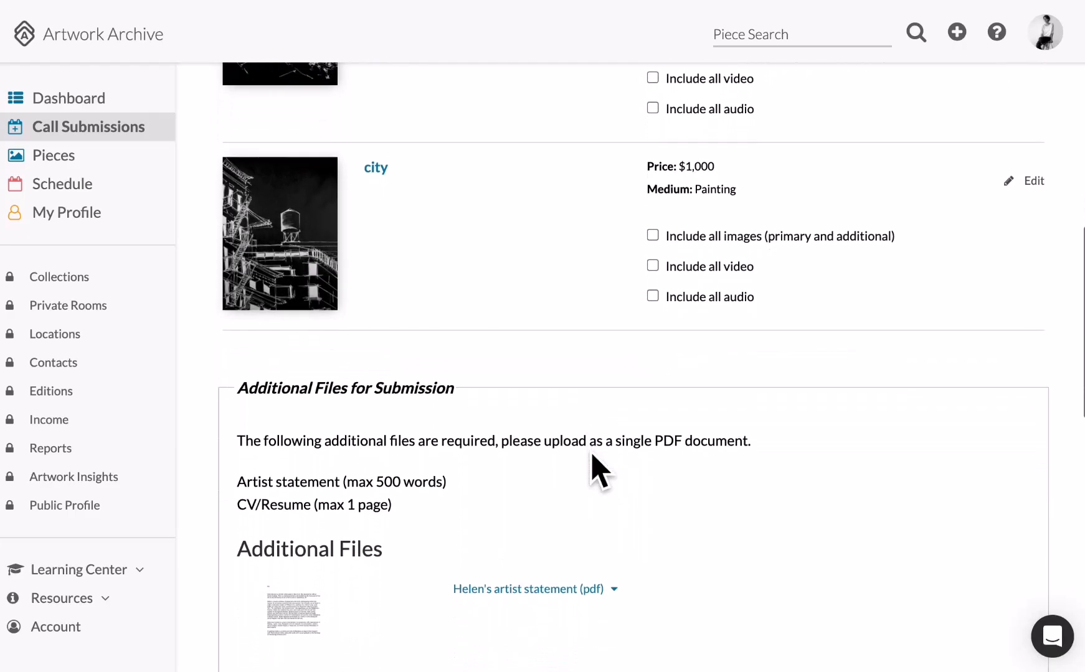
pyautogui.scroll(-3, 596, 471)
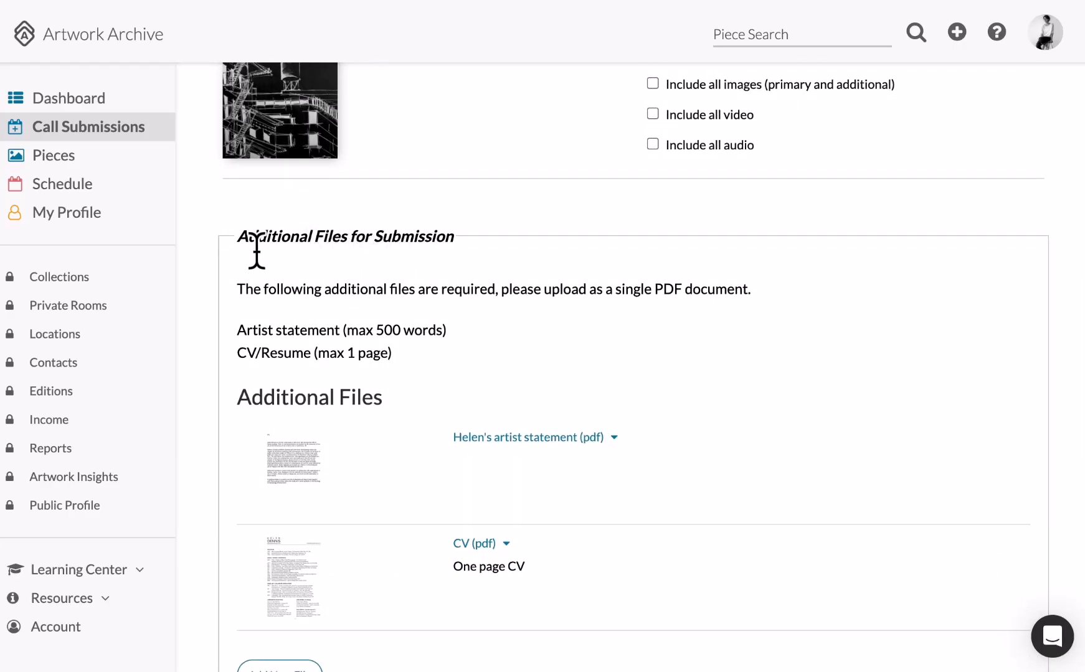
pyautogui.scroll(-2, 351, 567)
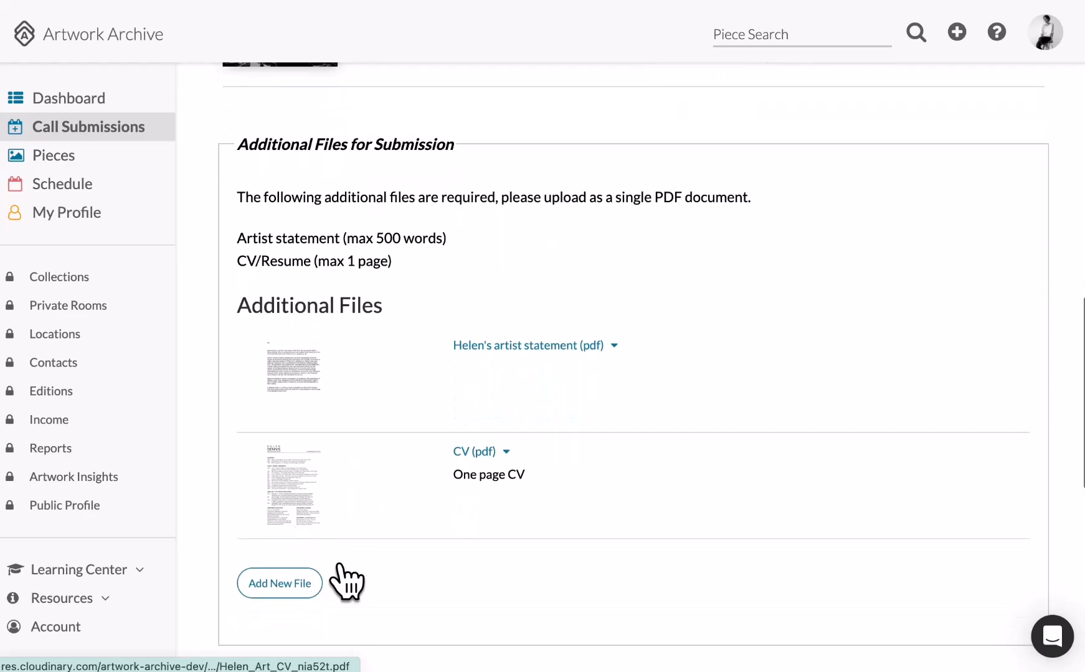
pyautogui.scroll(-6, 347, 583)
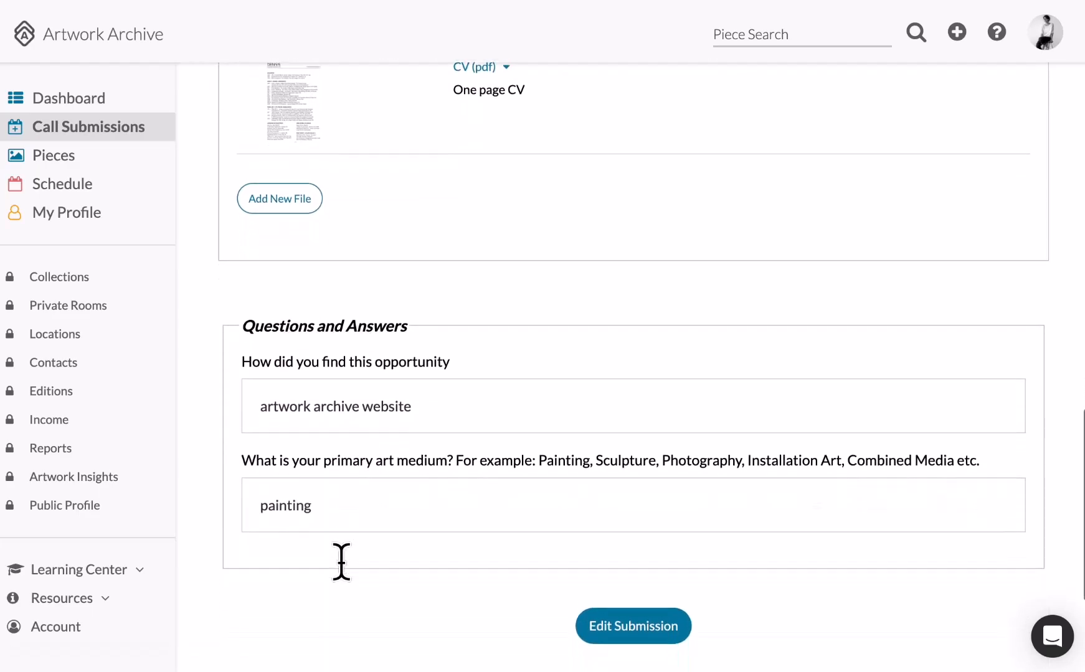
pyautogui.scroll(-3, 444, 414)
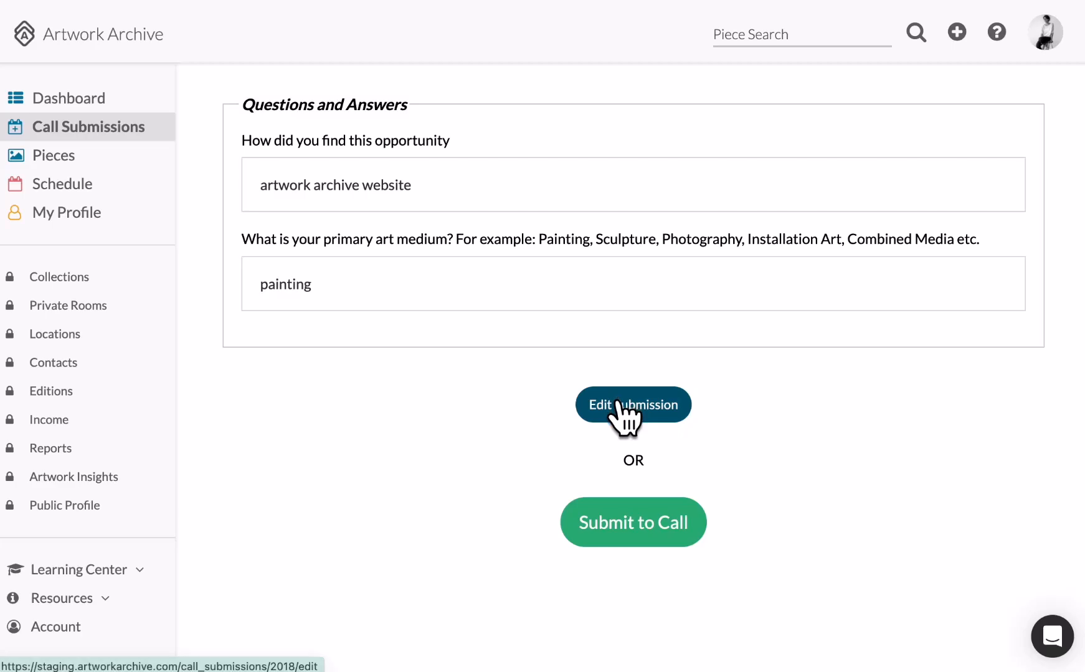
# Open Edit Submission, review the answers and two Selected Pieces, and save as draft.
pyautogui.click(618, 404)
pyautogui.scroll(-5, 624, 419)
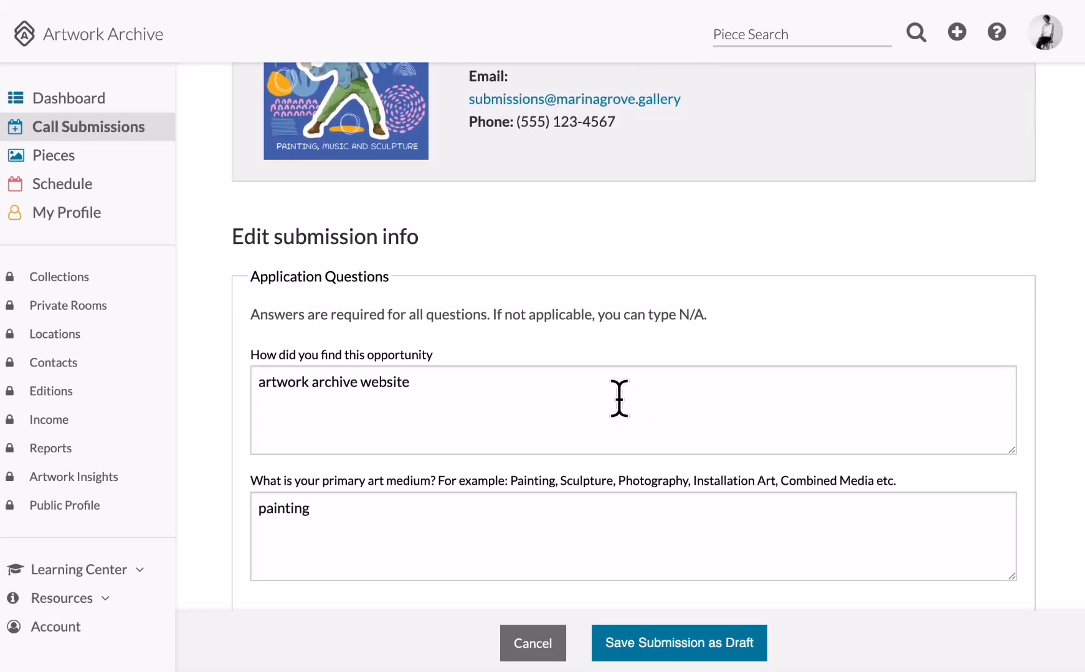
pyautogui.scroll(-8, 618, 398)
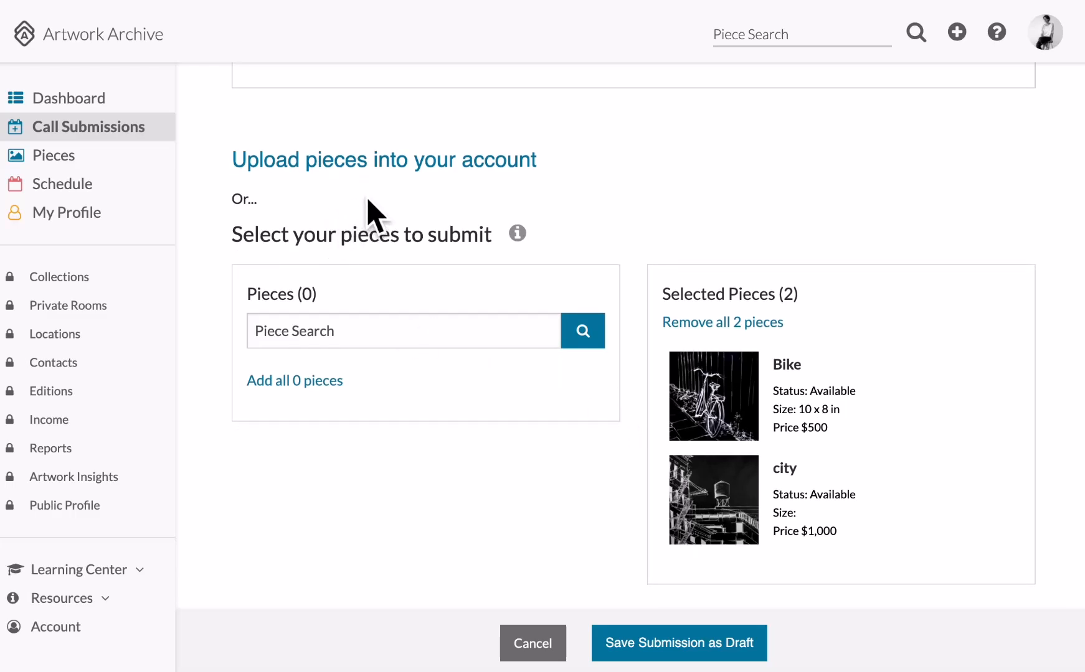
pyautogui.scroll(-1, 367, 200)
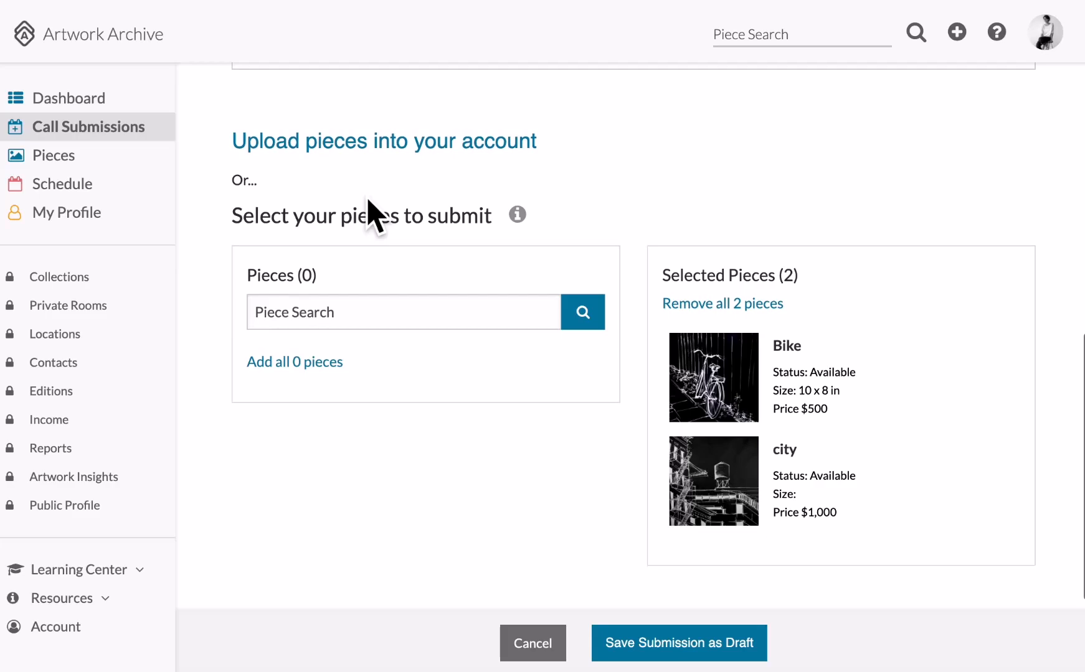
pyautogui.scroll(2, 368, 201)
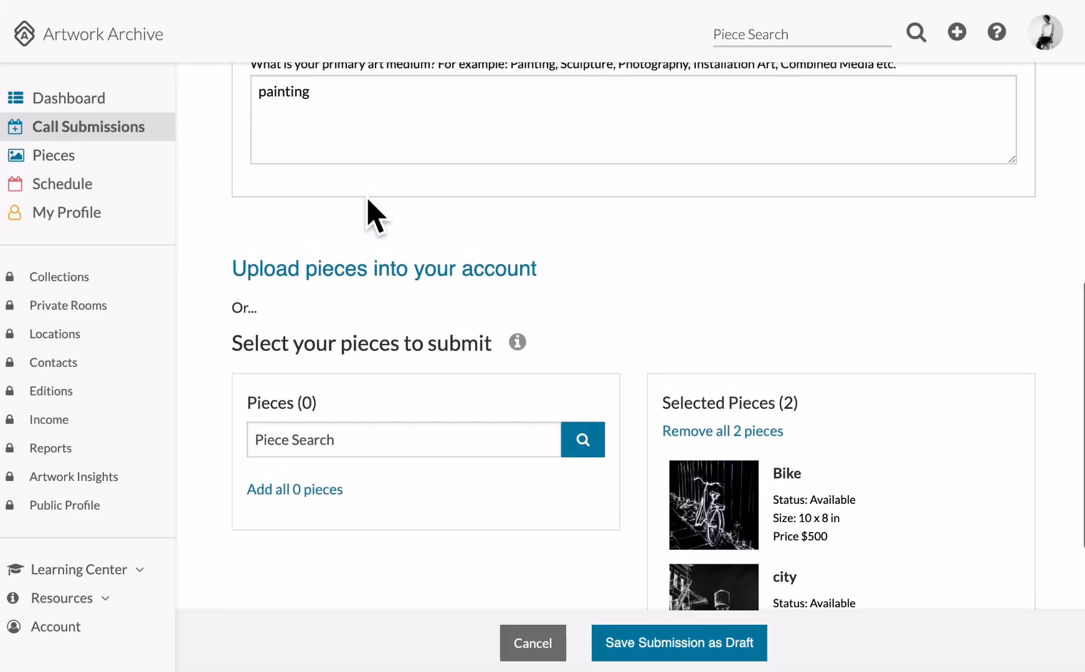
pyautogui.click(655, 651)
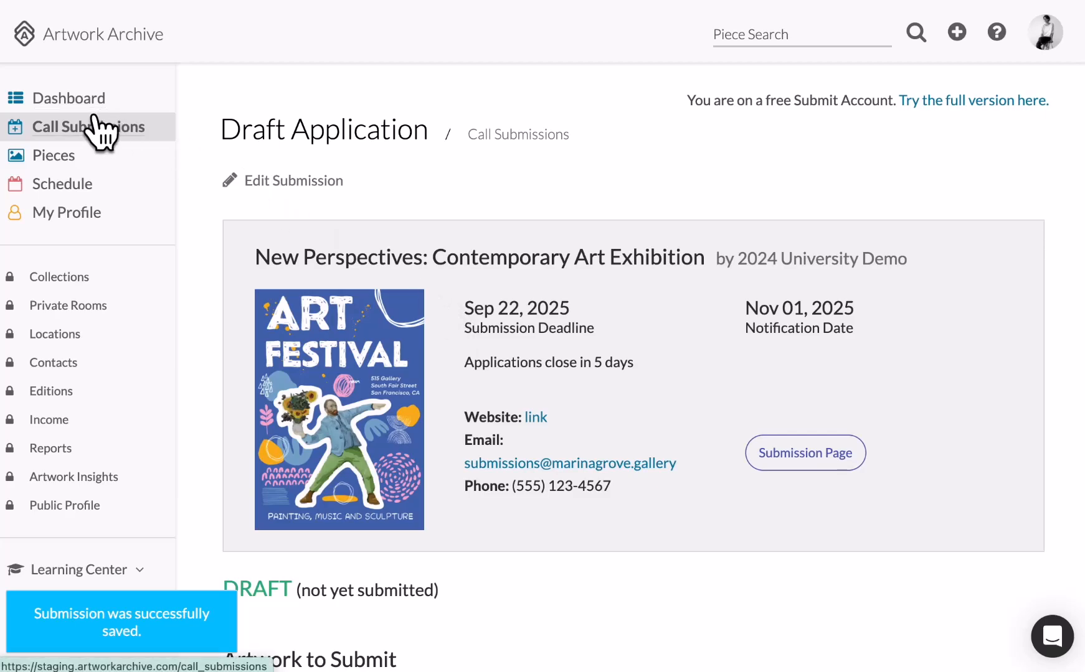
# From the Call Submissions list, open the New Perspectives draft in its edit form.
pyautogui.click(92, 131)
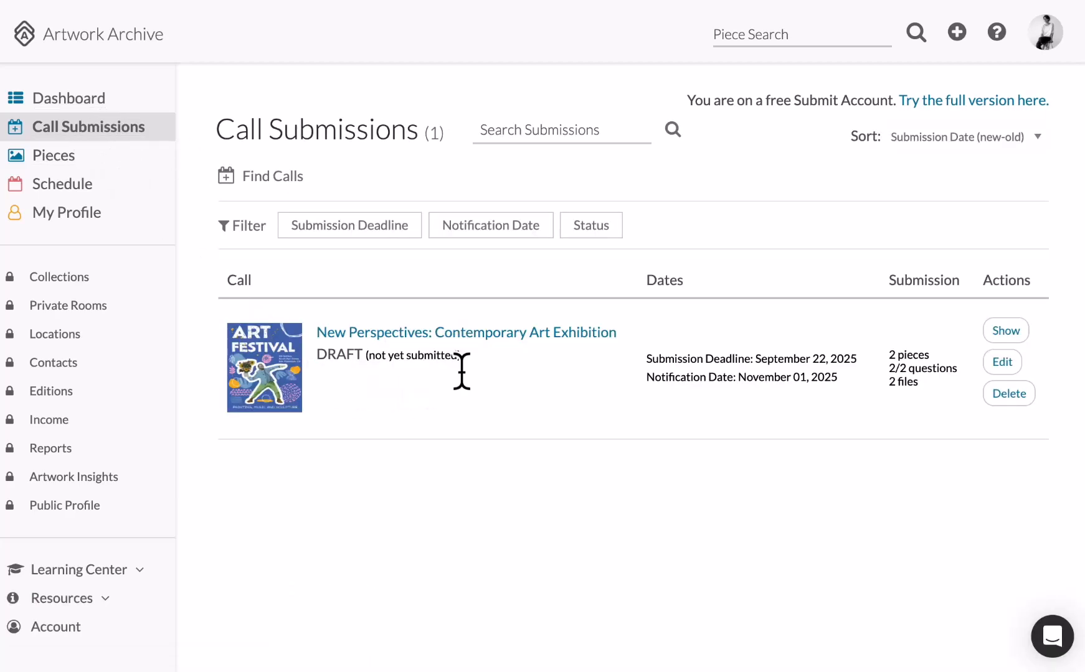
pyautogui.moveTo(475, 366); pyautogui.dragTo(319, 364)
pyautogui.click(422, 434)
pyautogui.click(1002, 362)
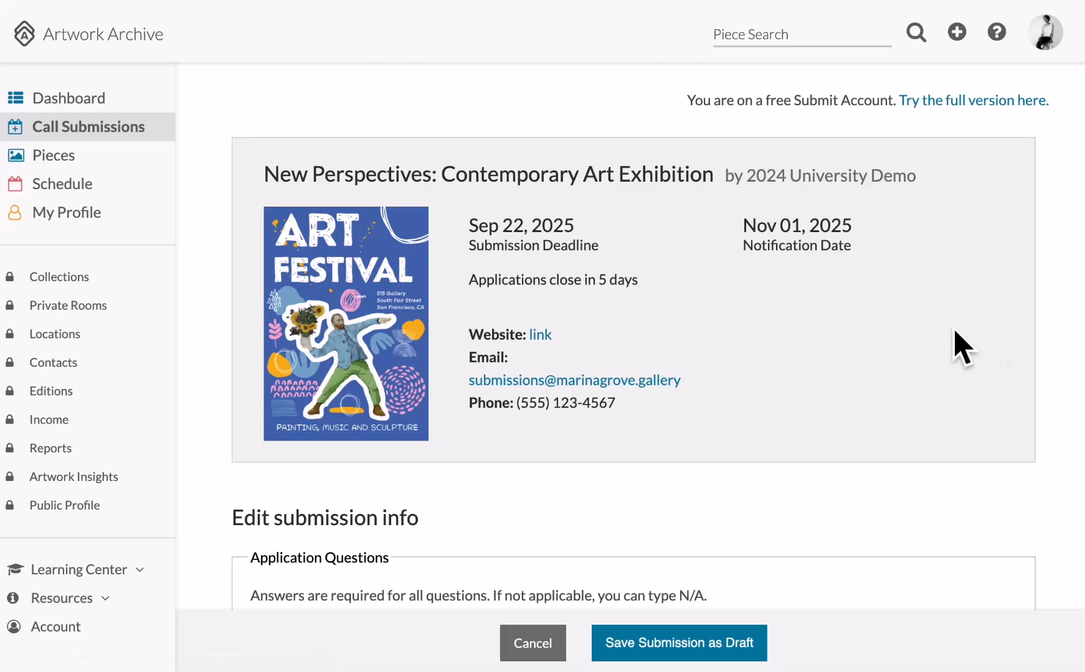
# Save the edit form as a draft, then scroll the Draft Application page down to Submit to Call.
pyautogui.scroll(-7, 735, 299)
pyautogui.scroll(-9, 735, 296)
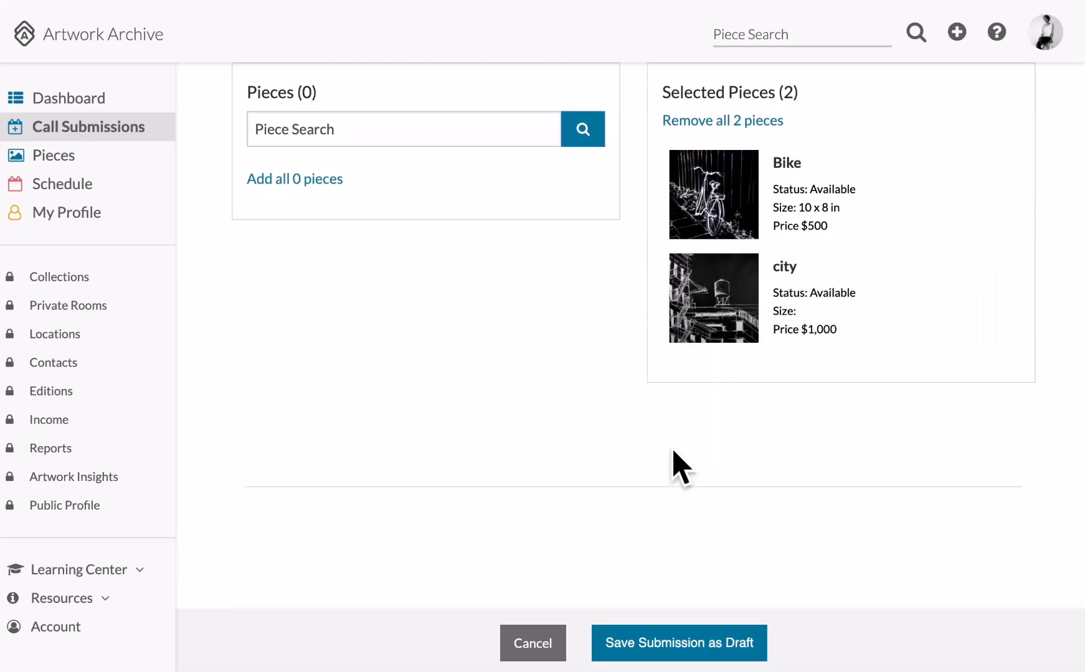
pyautogui.click(646, 648)
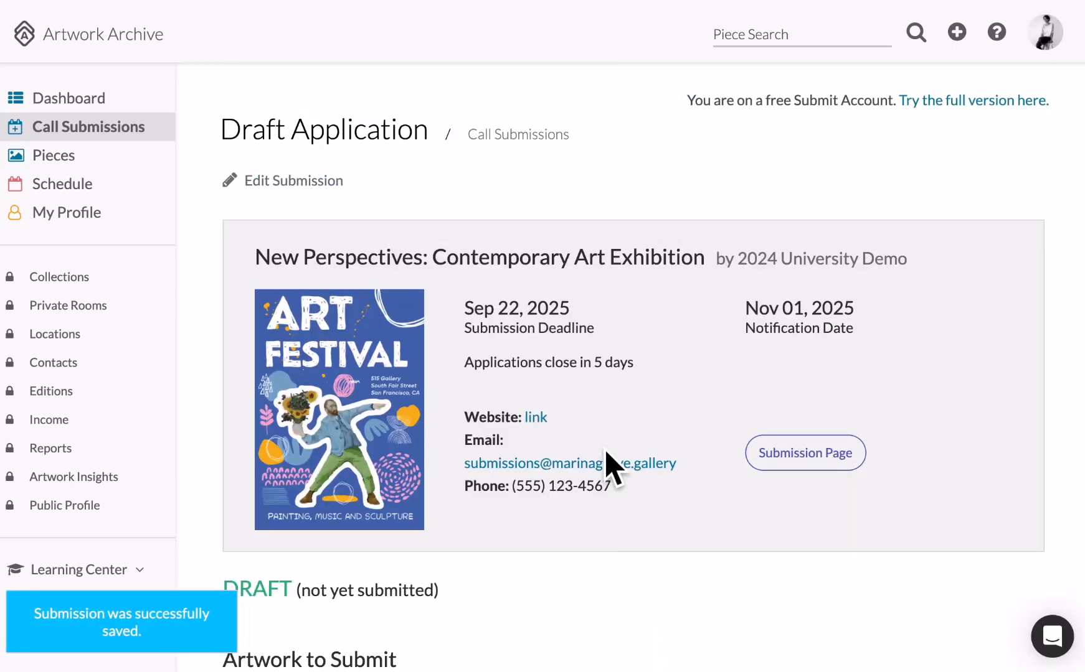
pyautogui.scroll(-3, 606, 461)
pyautogui.scroll(-2, 613, 468)
pyautogui.scroll(-3, 537, 383)
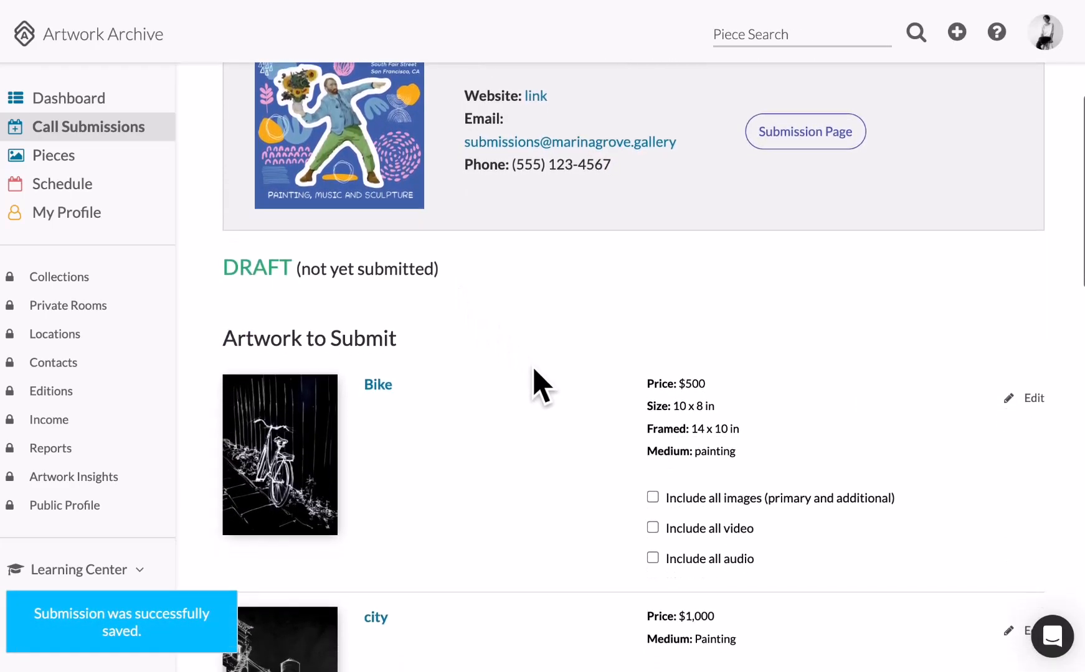
pyautogui.scroll(-10, 537, 382)
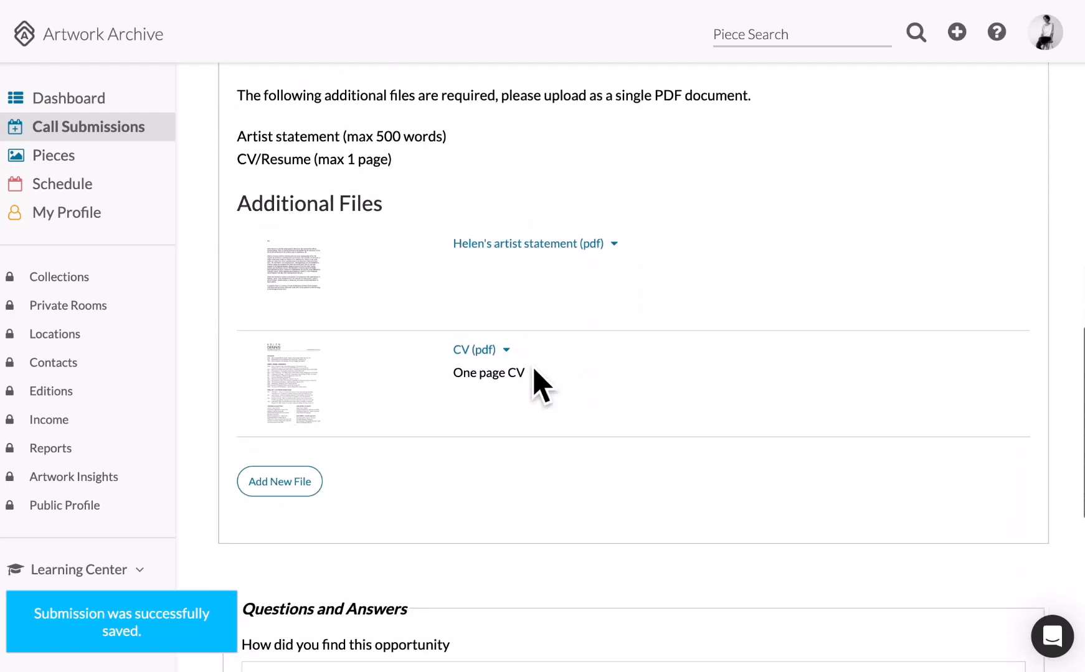
pyautogui.scroll(-7, 534, 371)
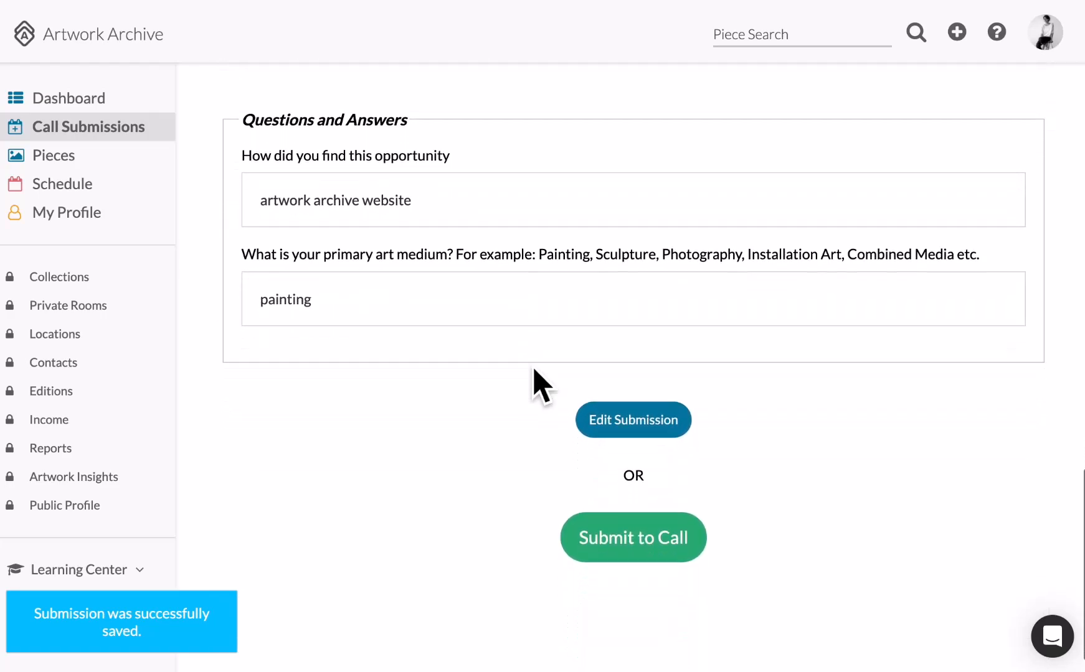
# Submit the application via the checklist and confirm with OK, reaching 'Your submission is entered.'.
pyautogui.click(599, 503)
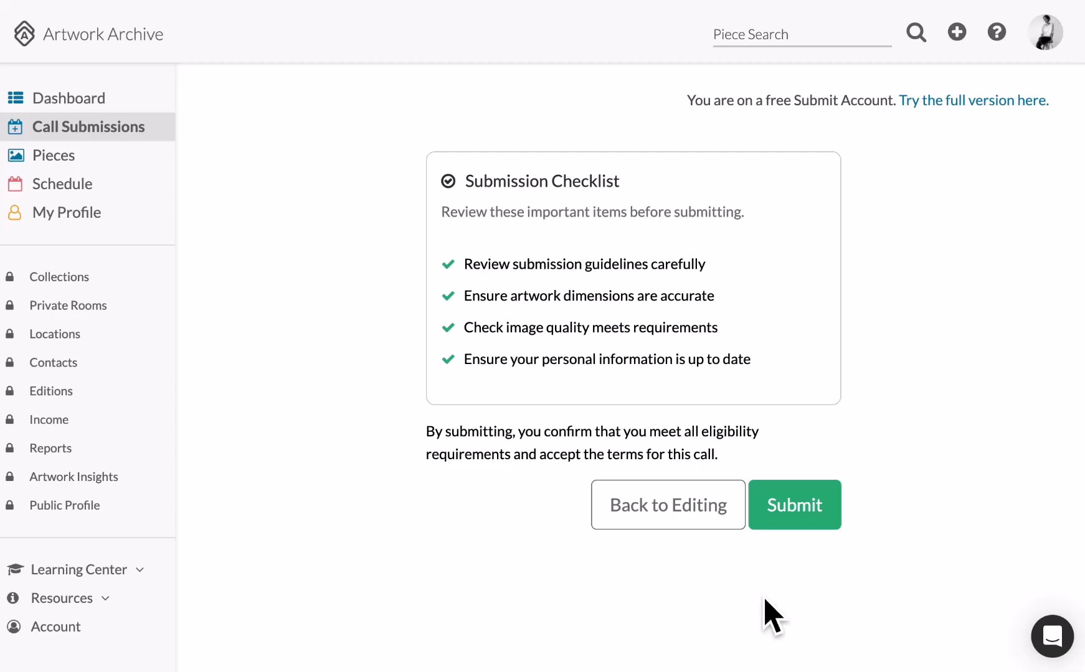
pyautogui.click(799, 504)
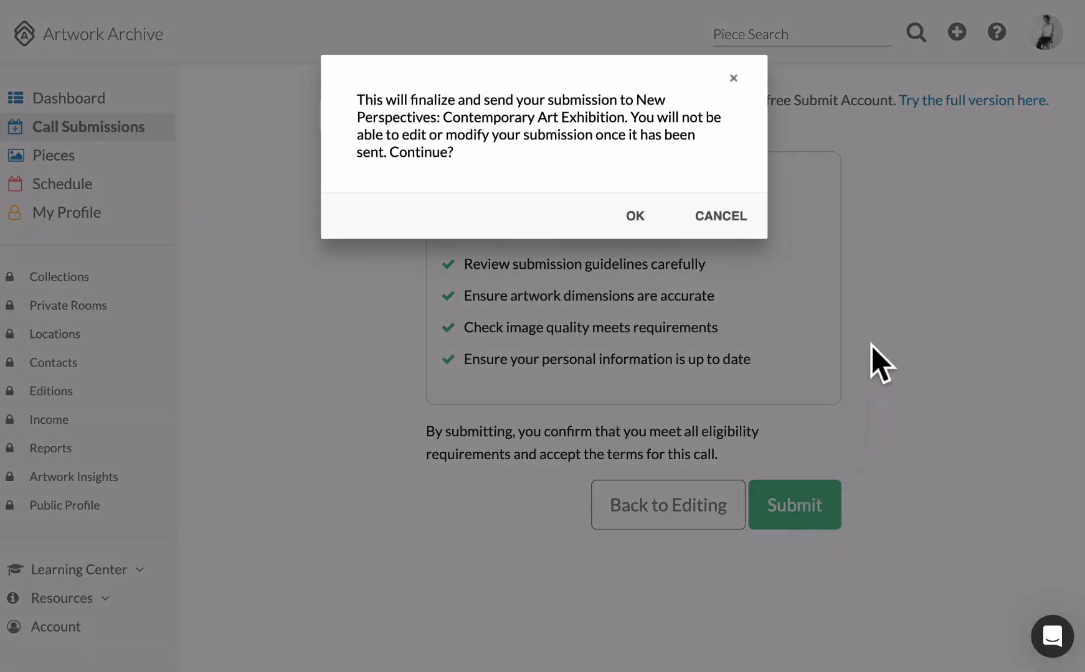
pyautogui.click(633, 218)
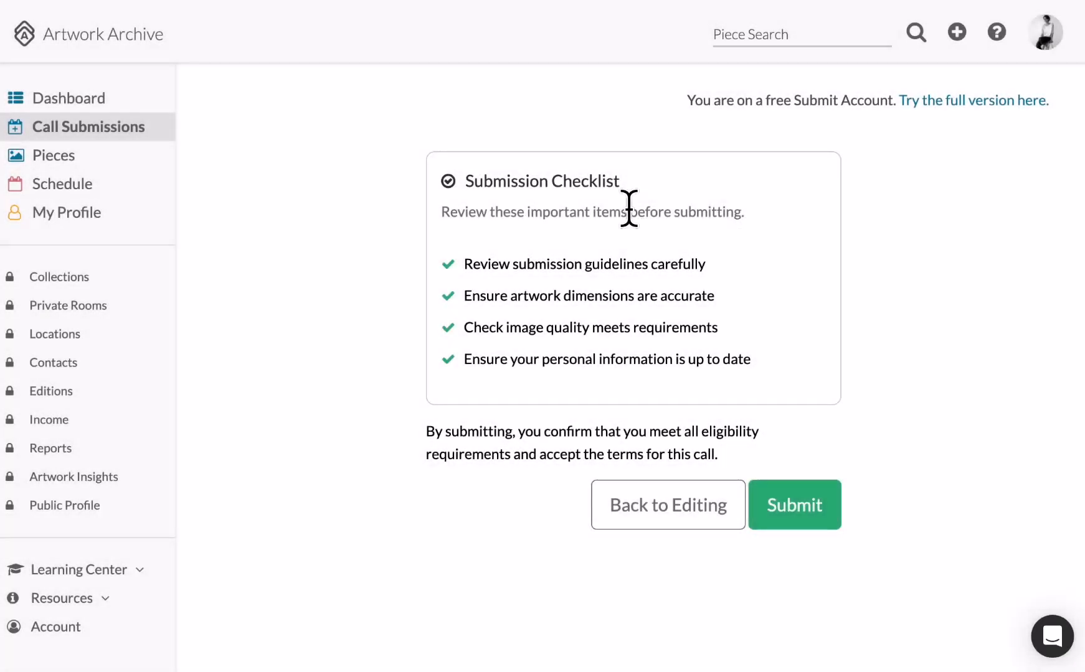
pyautogui.moveTo(370, 553); pyautogui.dragTo(230, 561)
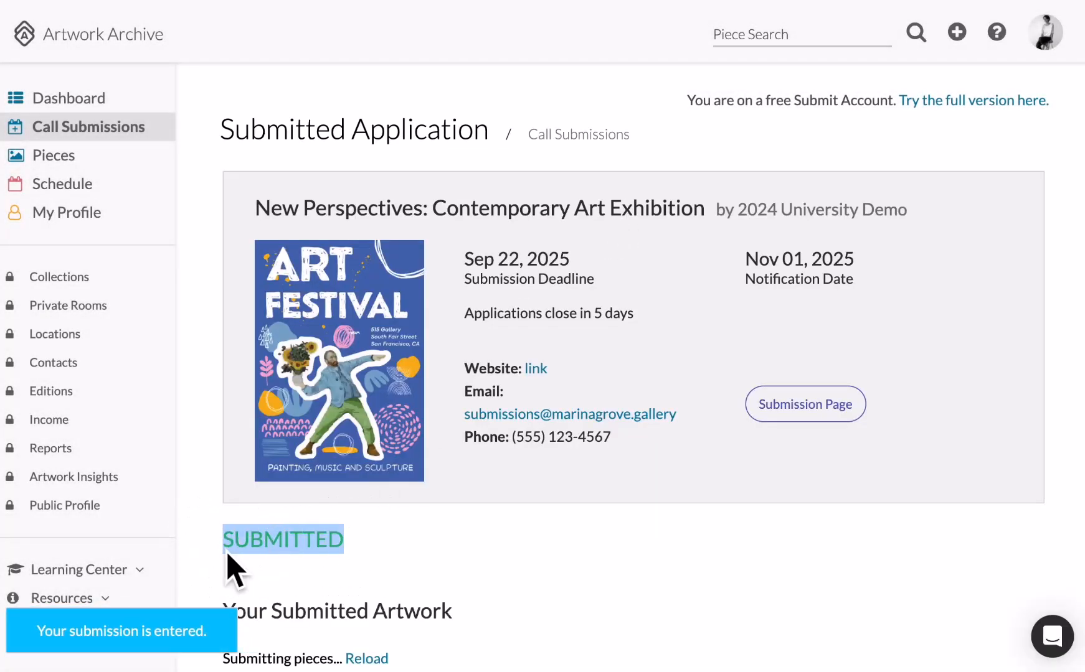
# Check Call Submissions shows New Perspectives as SUBMITTED, then open and close the support chat.
pyautogui.click(448, 554)
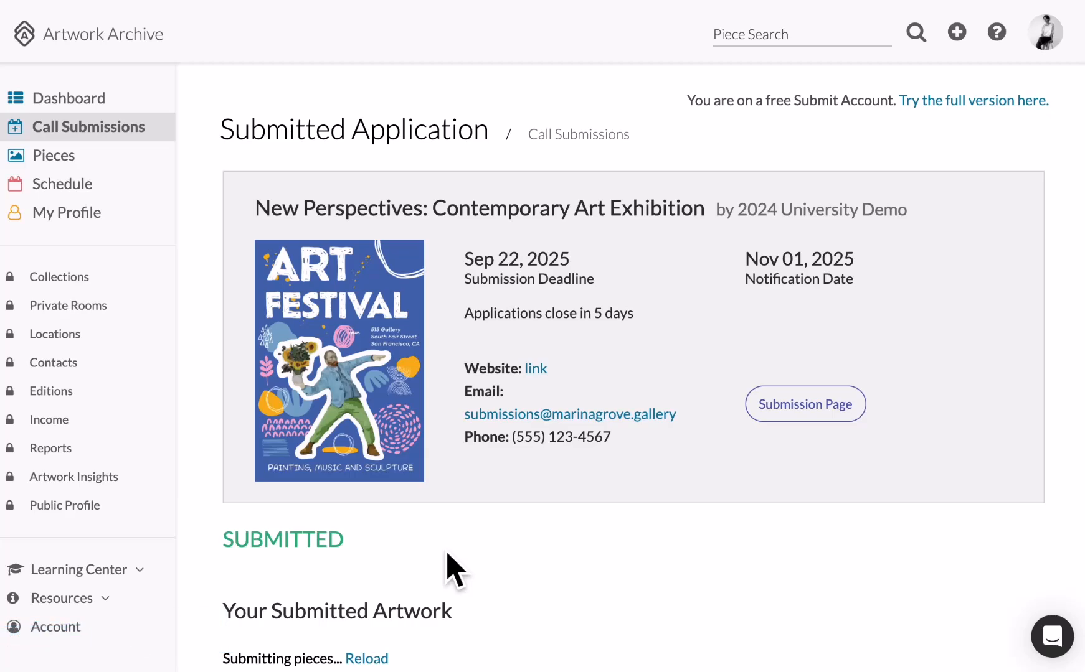
pyautogui.click(102, 128)
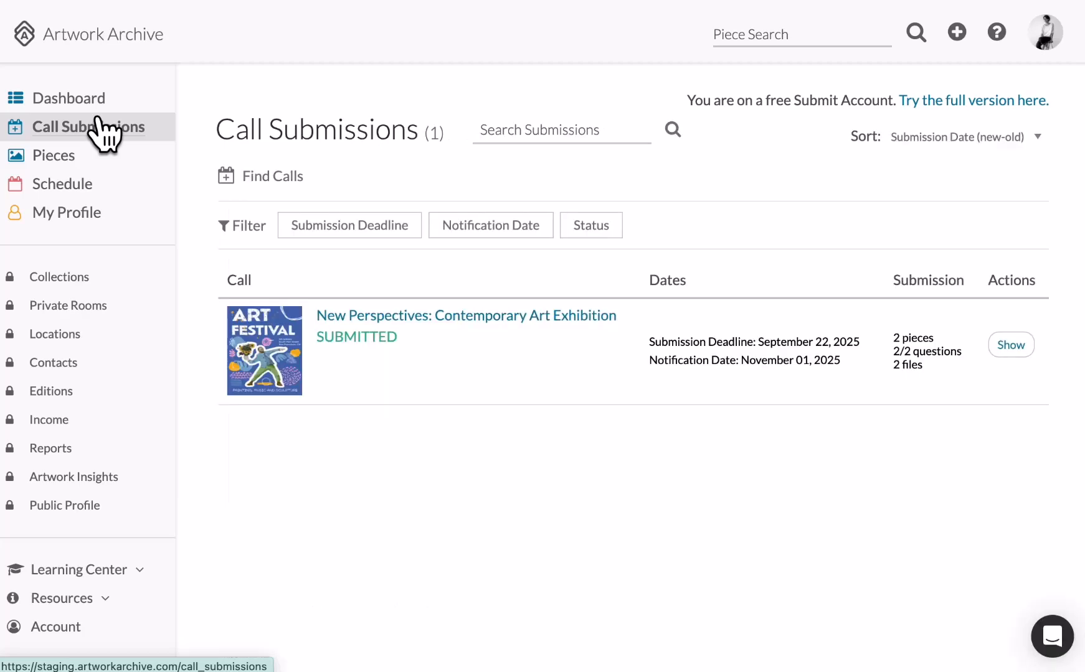
pyautogui.moveTo(453, 338); pyautogui.dragTo(332, 351)
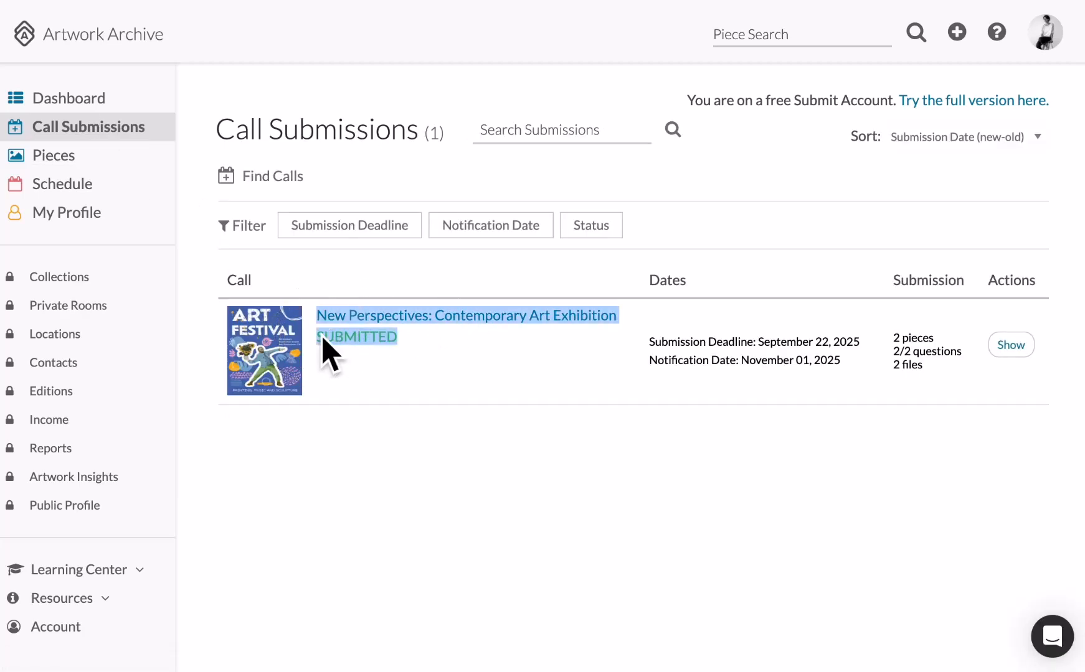
pyautogui.click(423, 372)
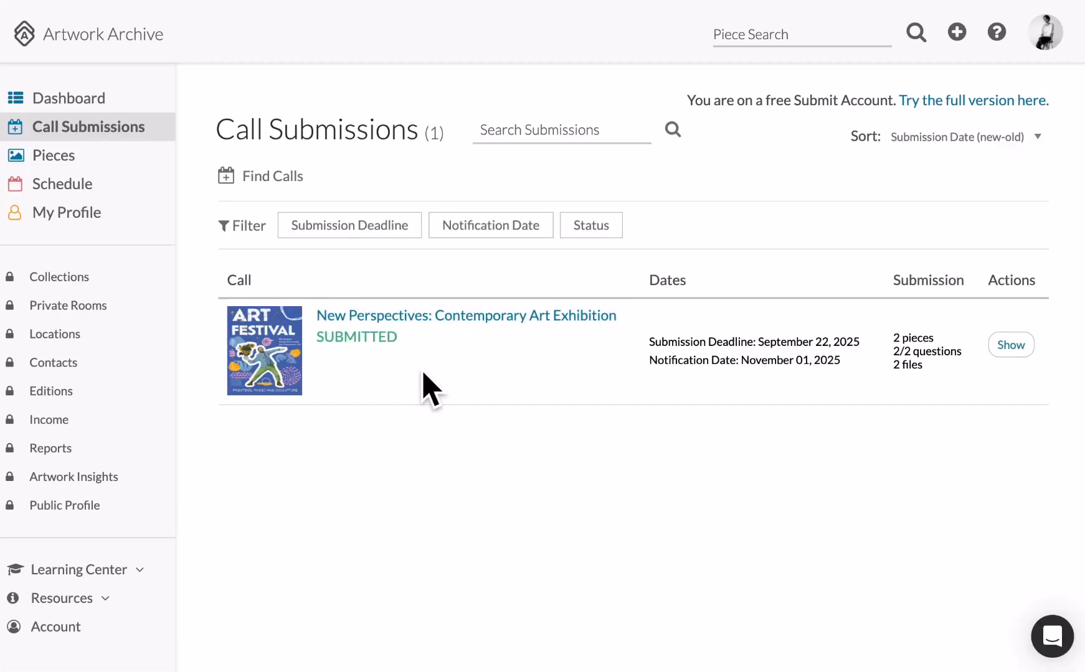
pyautogui.click(1052, 636)
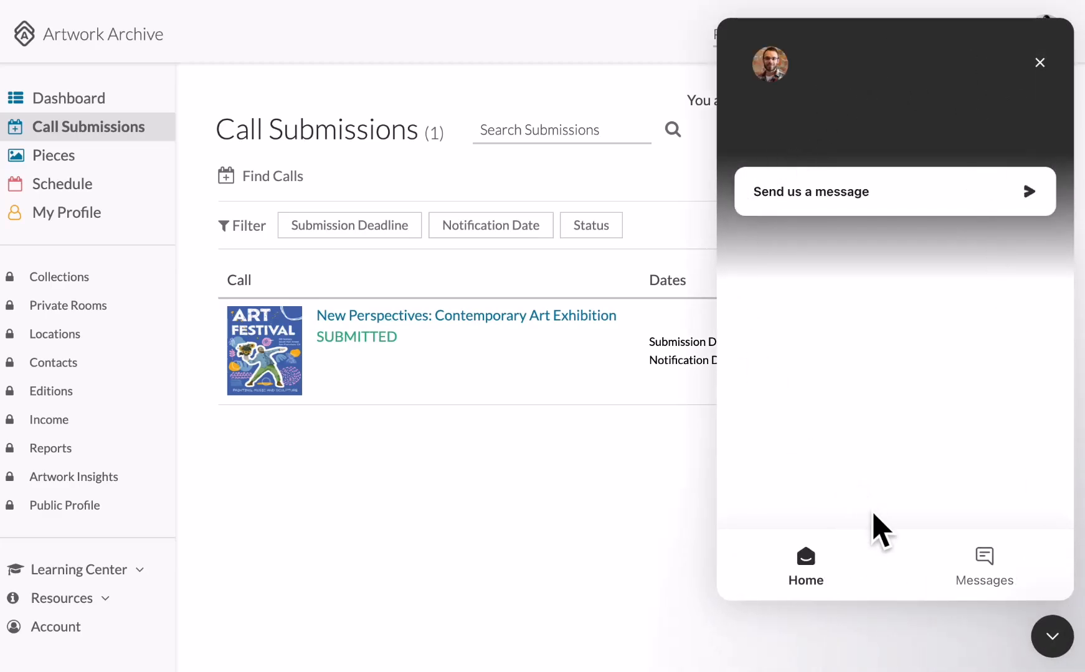
pyautogui.click(1051, 644)
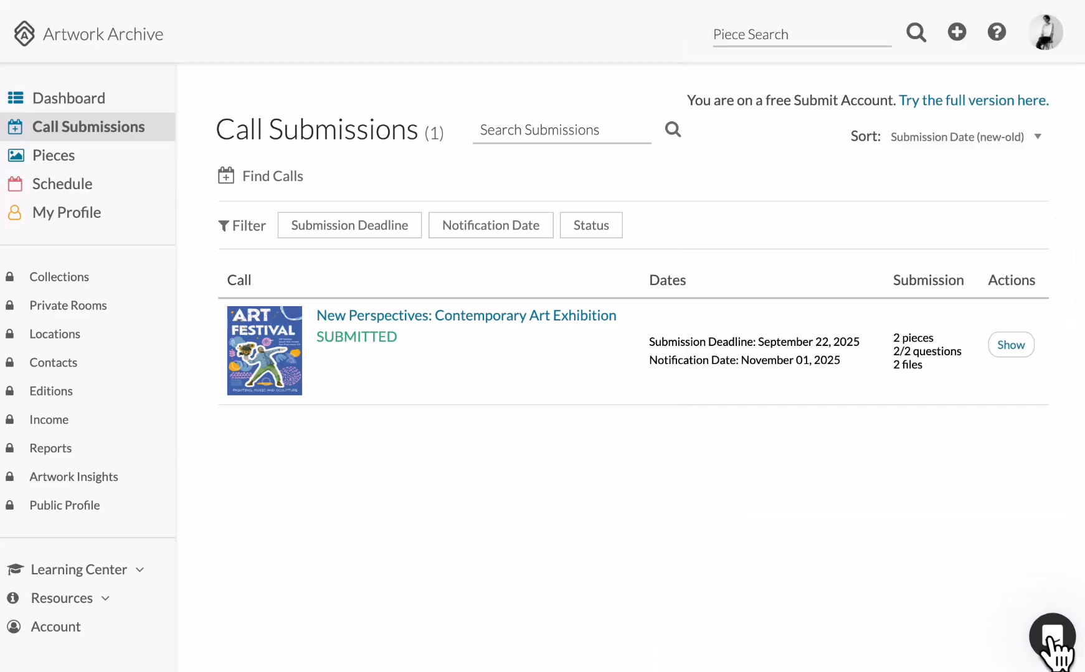